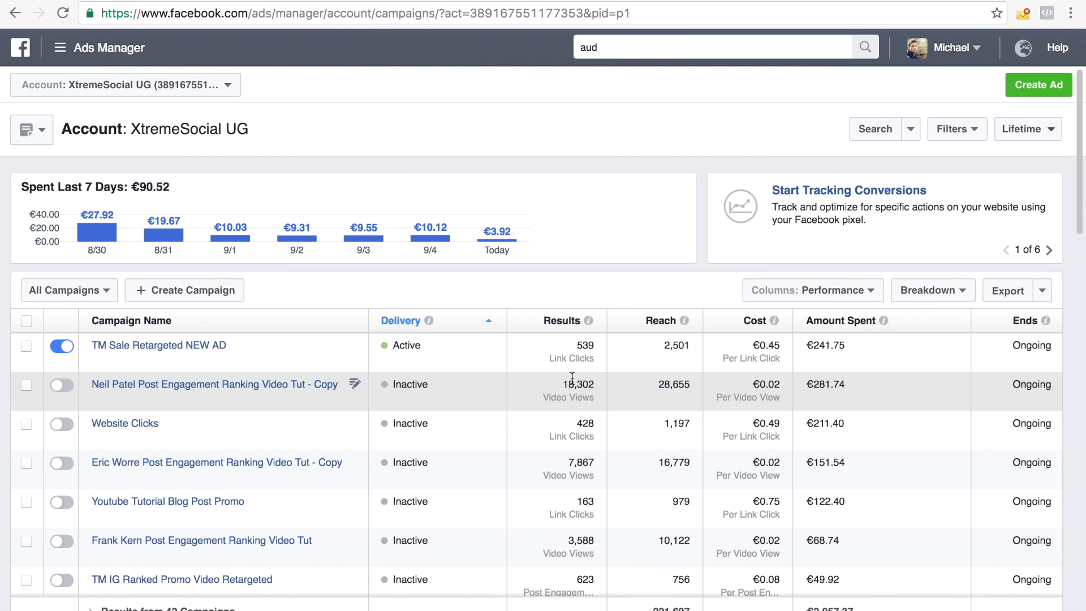
- Search the campaign list for 'reta' campaigns, then switch to the Default Pixel's page
{"action": "scroll", "coordinate": [545, 418], "scroll_direction": "down", "scroll_amount": 5}
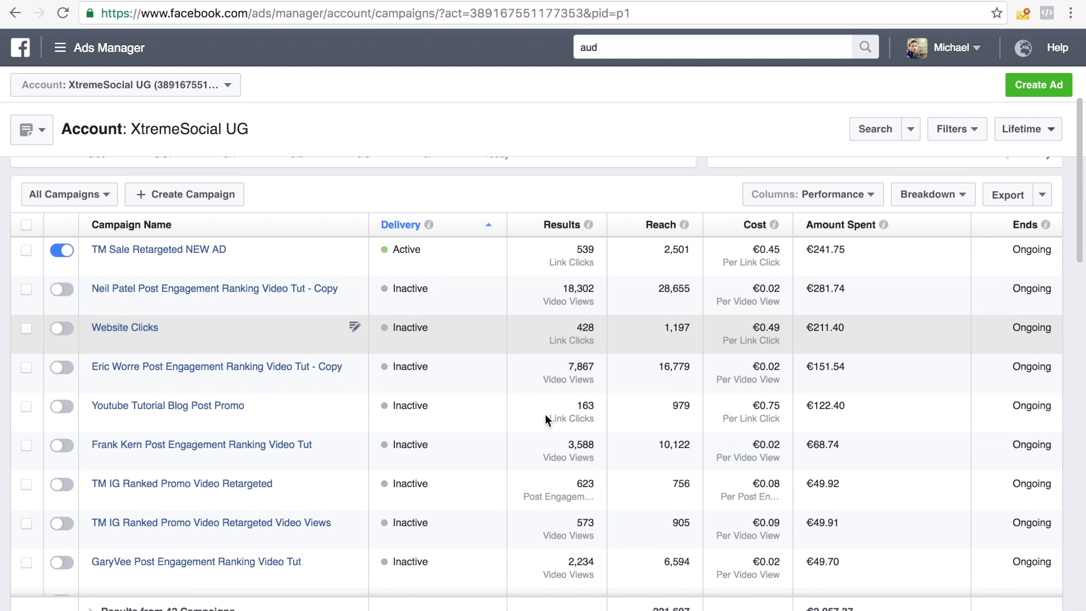
{"action": "right_click", "coordinate": [233, 418]}
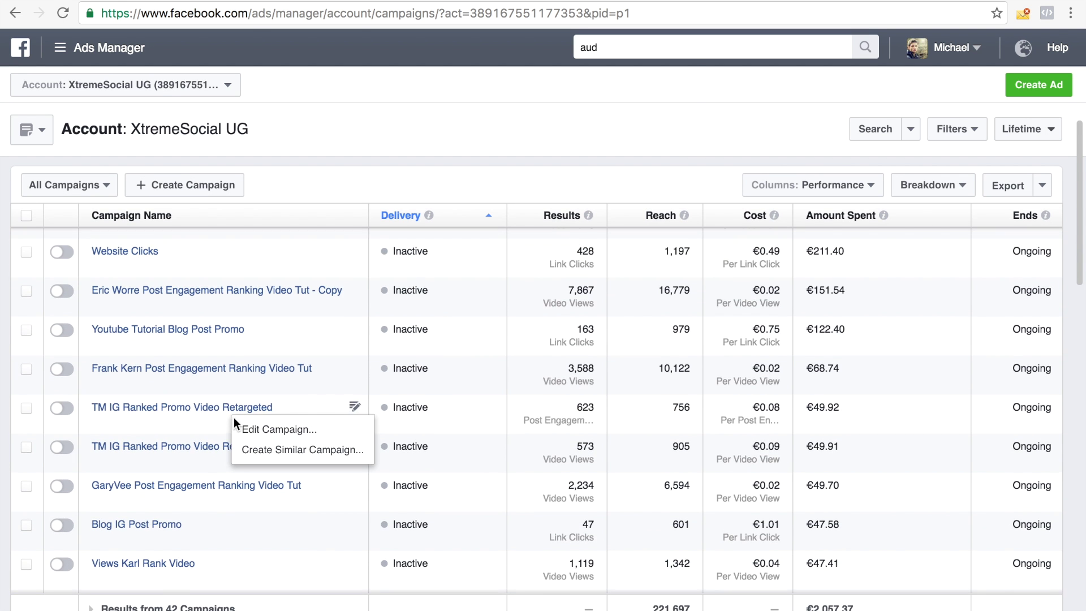
{"action": "scroll", "coordinate": [233, 418], "scroll_direction": "down", "scroll_amount": 3}
{"action": "key", "text": "super+f"}
{"action": "type", "text": "reta"}
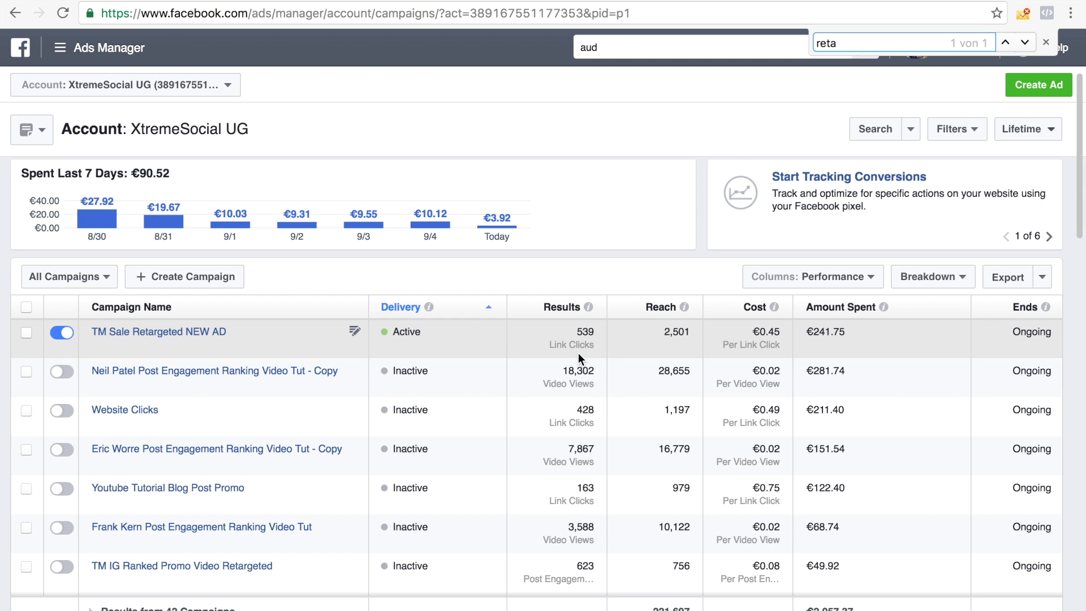
{"action": "left_click", "coordinate": [1045, 42]}
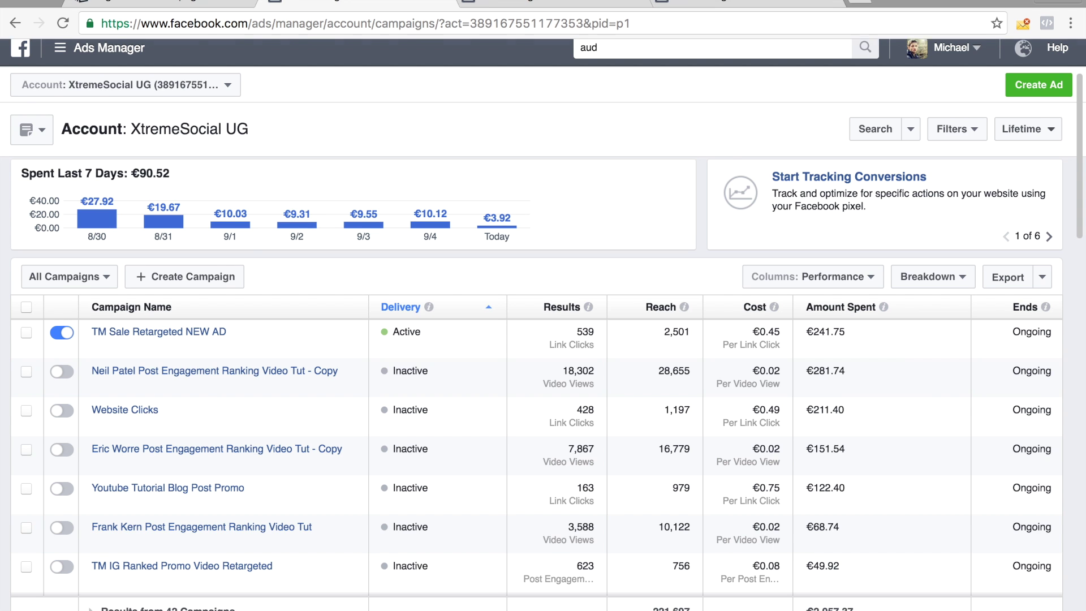
{"action": "left_click", "coordinate": [743, 11]}
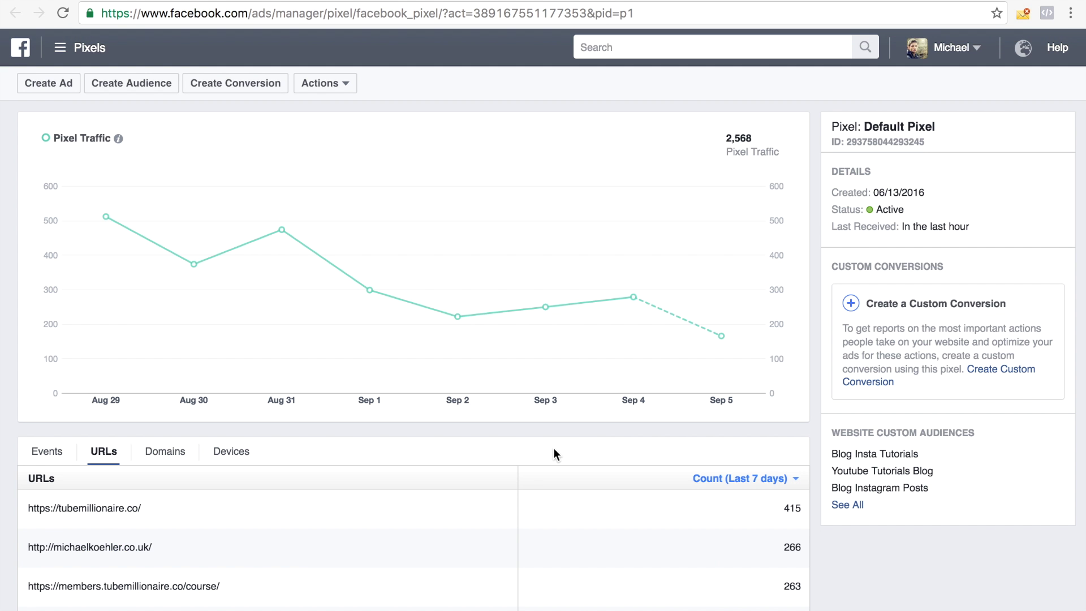
- Go to the Pixels page through the Ads Manager search
{"action": "scroll", "coordinate": [545, 447], "scroll_direction": "up", "scroll_amount": 2}
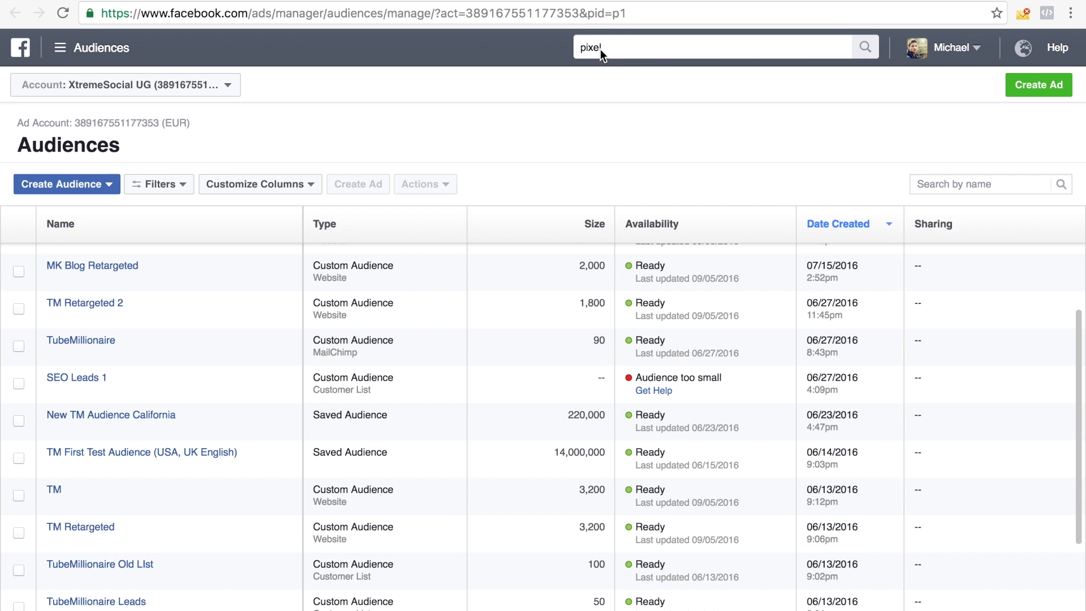
{"action": "left_click", "coordinate": [628, 43]}
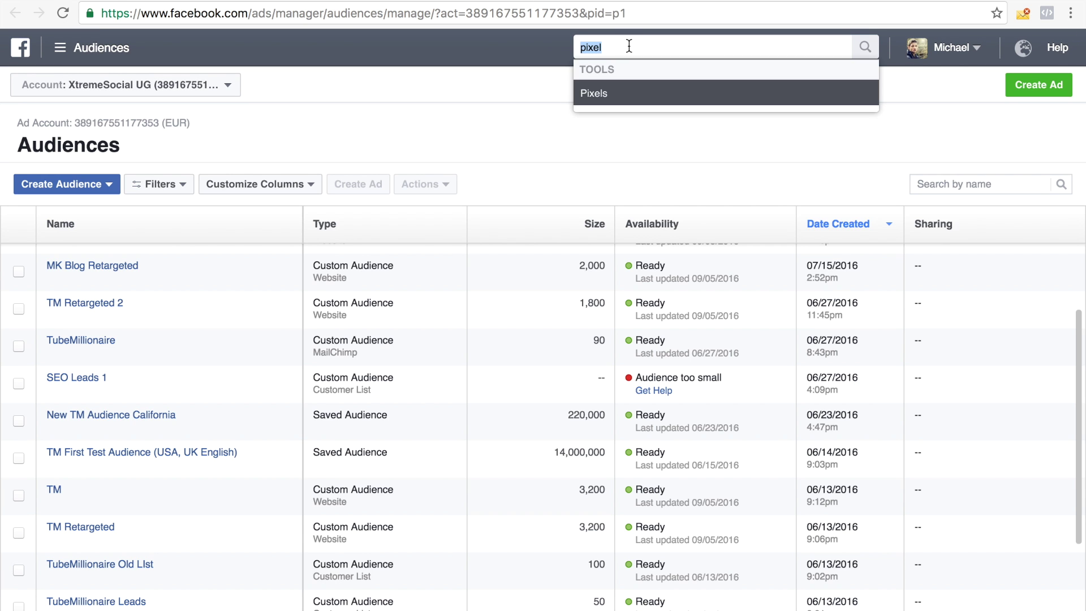
{"action": "left_click", "coordinate": [591, 94]}
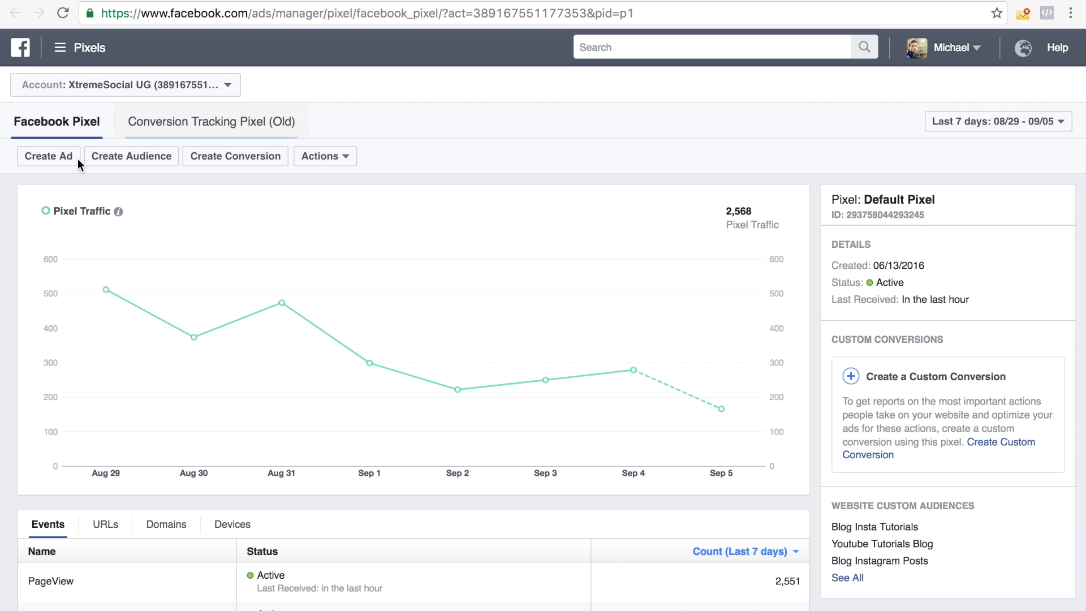
{"action": "mouse_move", "coordinate": [93, 299]}
{"action": "scroll", "coordinate": [93, 300], "scroll_direction": "down", "scroll_amount": 2}
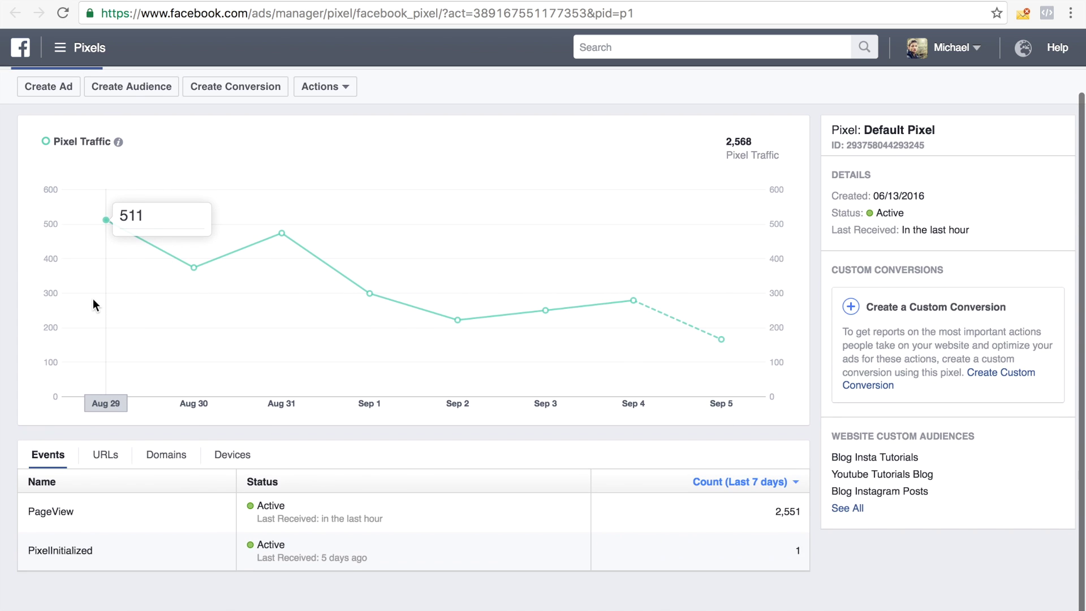
{"action": "scroll", "coordinate": [93, 299], "scroll_direction": "up", "scroll_amount": 2}
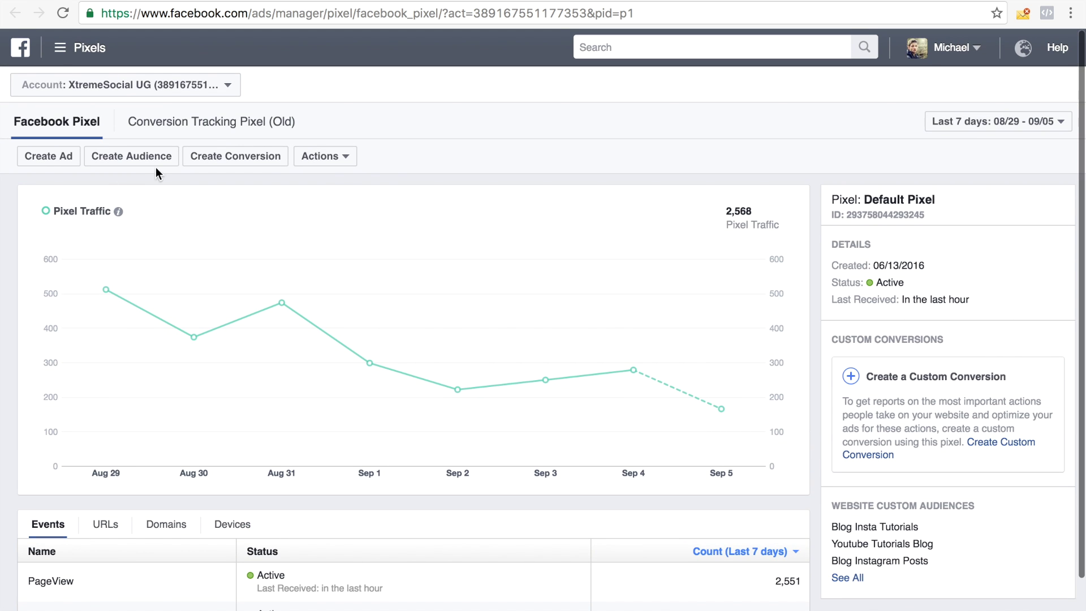
- View the Default Pixel's base code, select it for copying, and start a new tab
{"action": "left_click", "coordinate": [341, 158]}
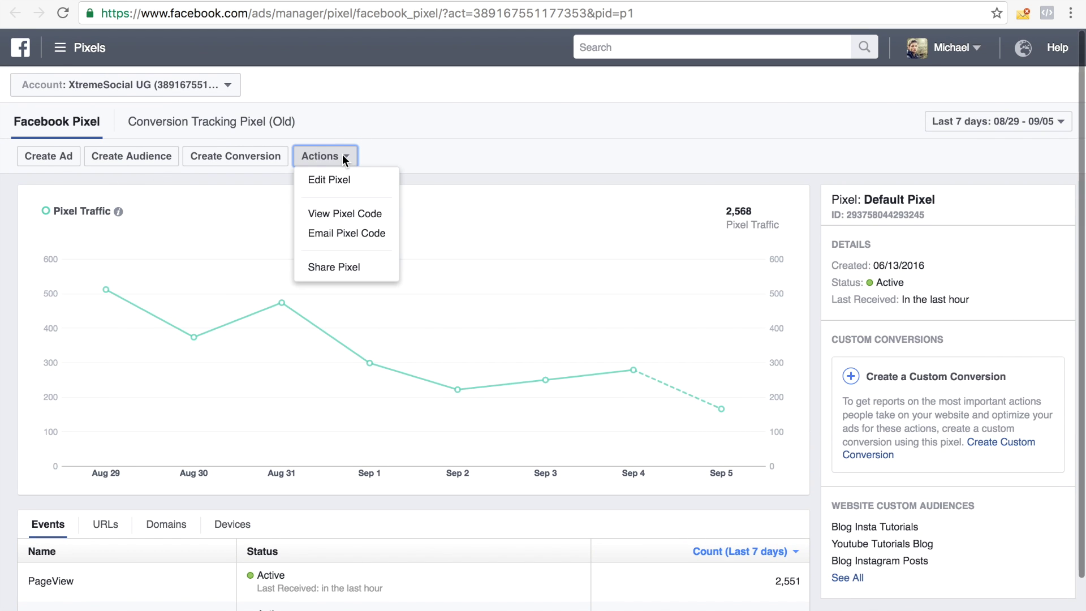
{"action": "left_click", "coordinate": [341, 215]}
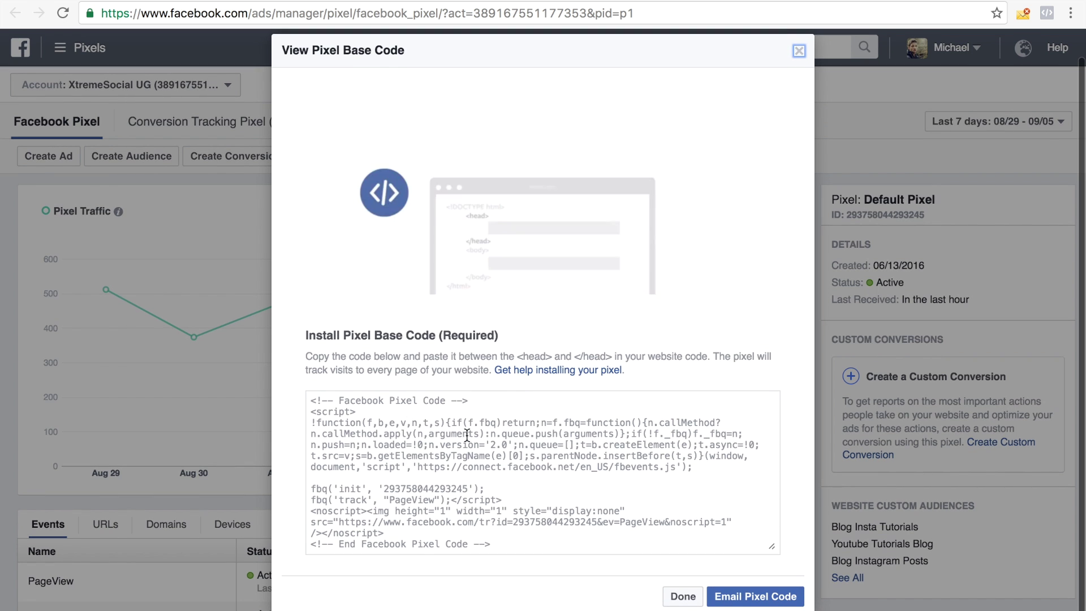
{"action": "left_click", "coordinate": [413, 433]}
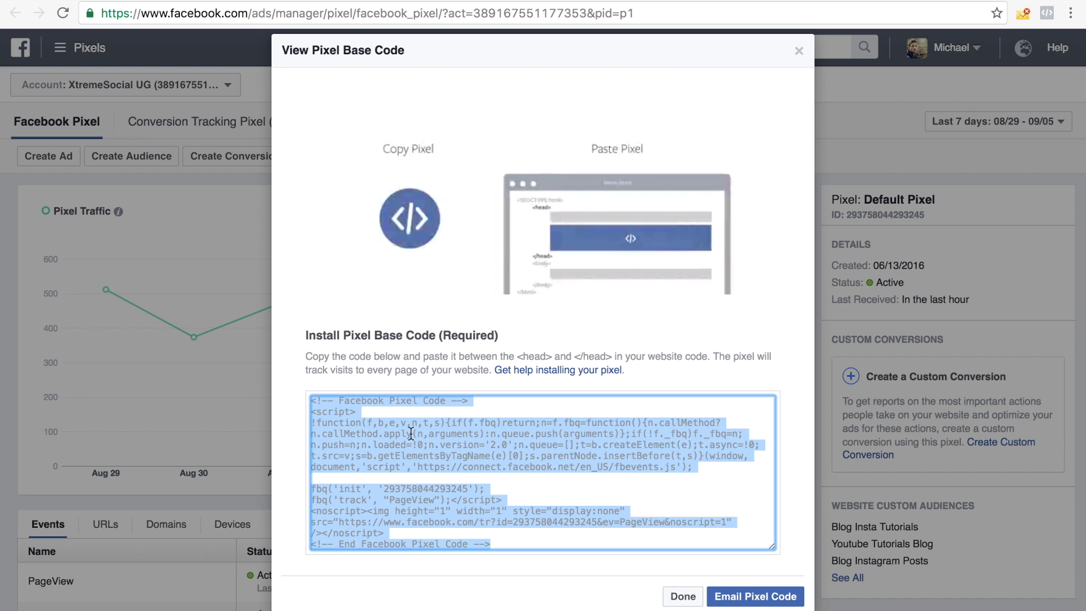
{"action": "key", "text": "ctrl+t"}
- Load the site's WordPress admin dashboard and go to Appearance > Editor
{"action": "type", "text": "michaelkoehler.co.uk"}
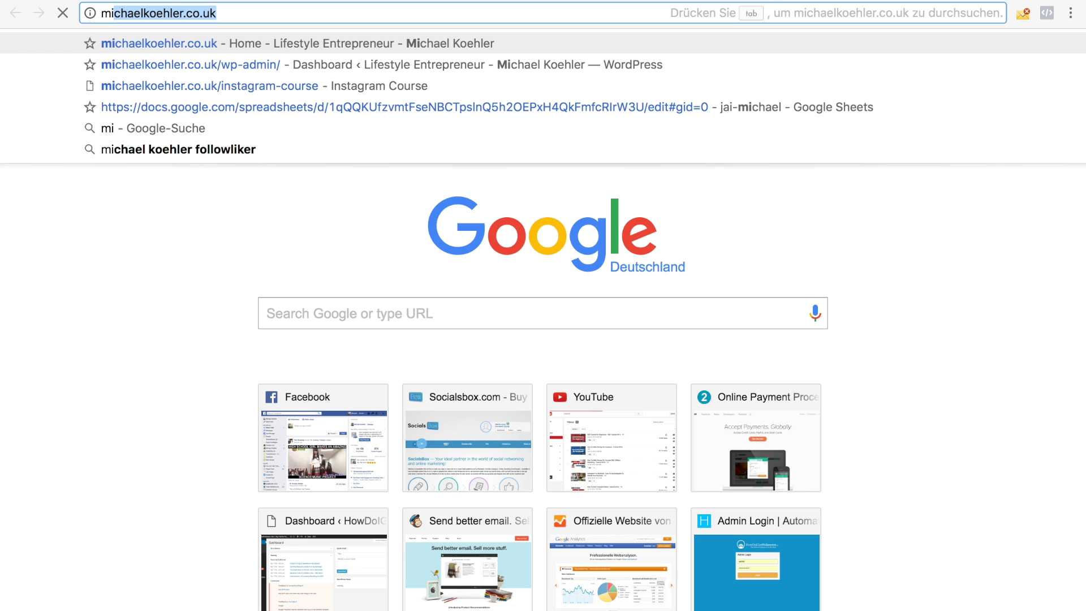
{"action": "key", "text": "Down"}
{"action": "key", "text": "Return"}
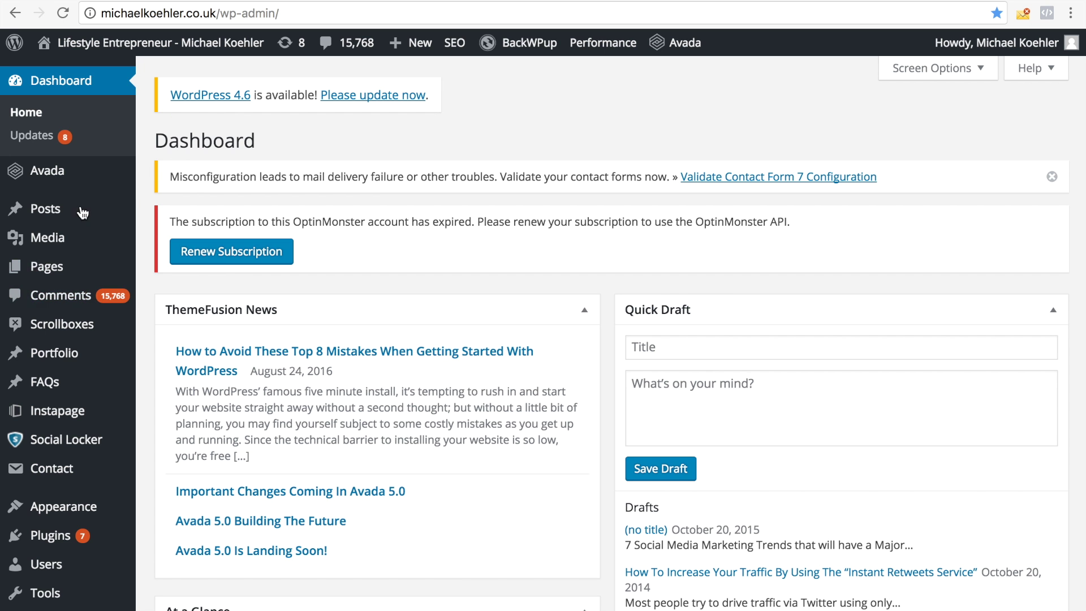
{"action": "mouse_move", "coordinate": [119, 243]}
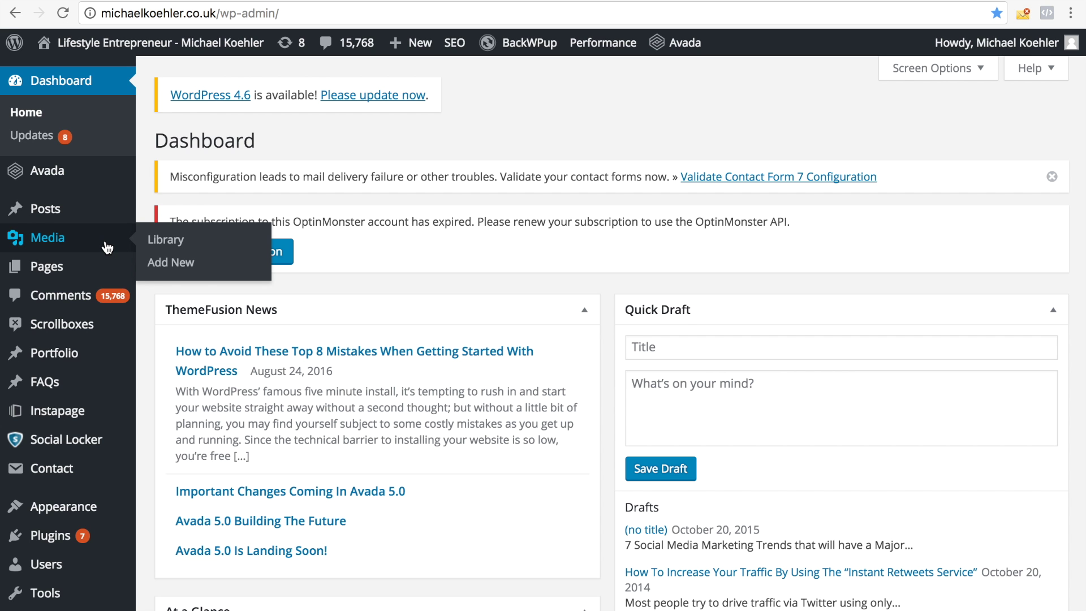
{"action": "scroll", "coordinate": [108, 249], "scroll_direction": "down", "scroll_amount": 2}
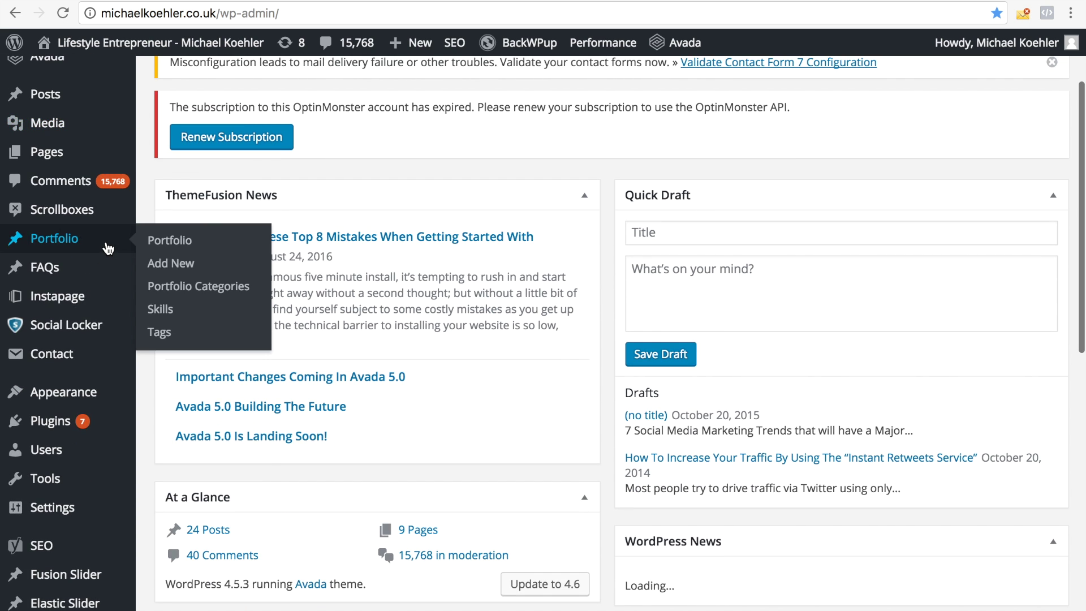
{"action": "mouse_move", "coordinate": [97, 391]}
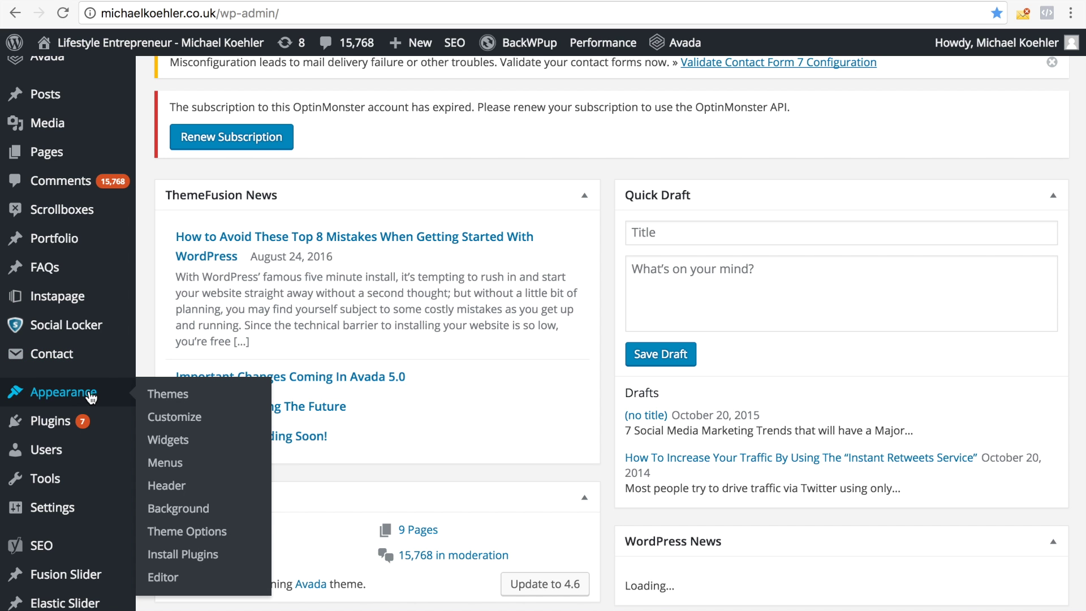
{"action": "left_click", "coordinate": [165, 576]}
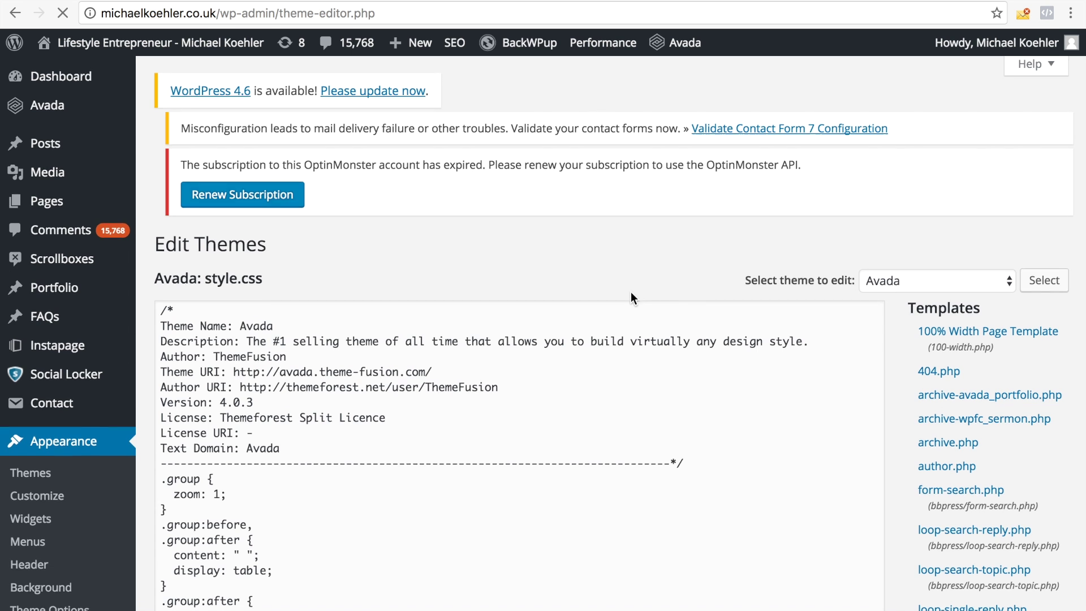
- Find 'header' in the Avada Templates list and open header.php
{"action": "scroll", "coordinate": [1028, 497], "scroll_direction": "down", "scroll_amount": 4}
{"action": "key", "text": "super+f"}
{"action": "type", "text": "header"}
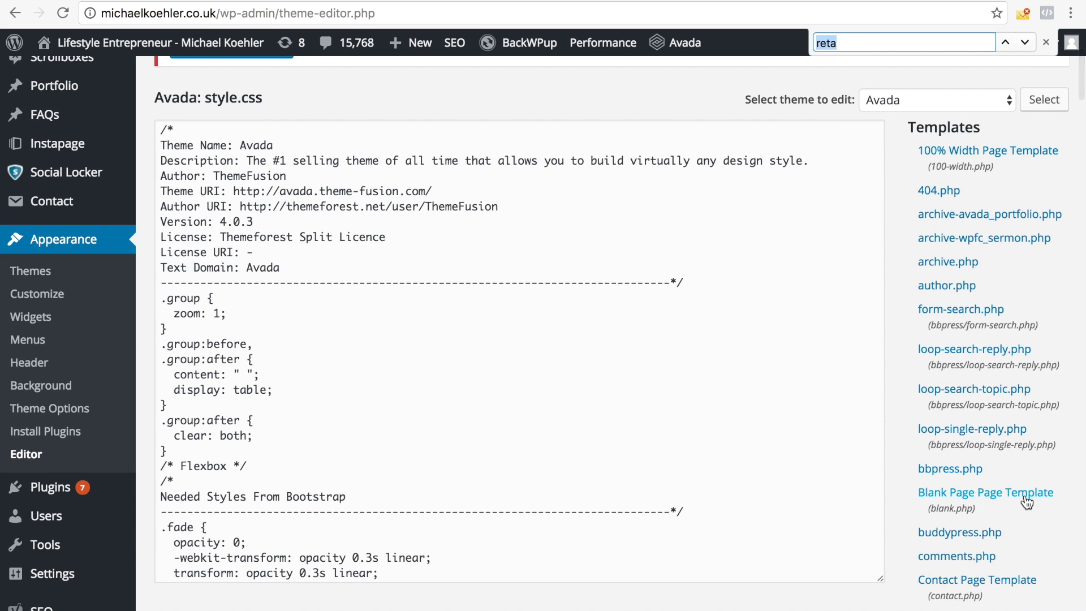
{"action": "key", "text": "Return"}
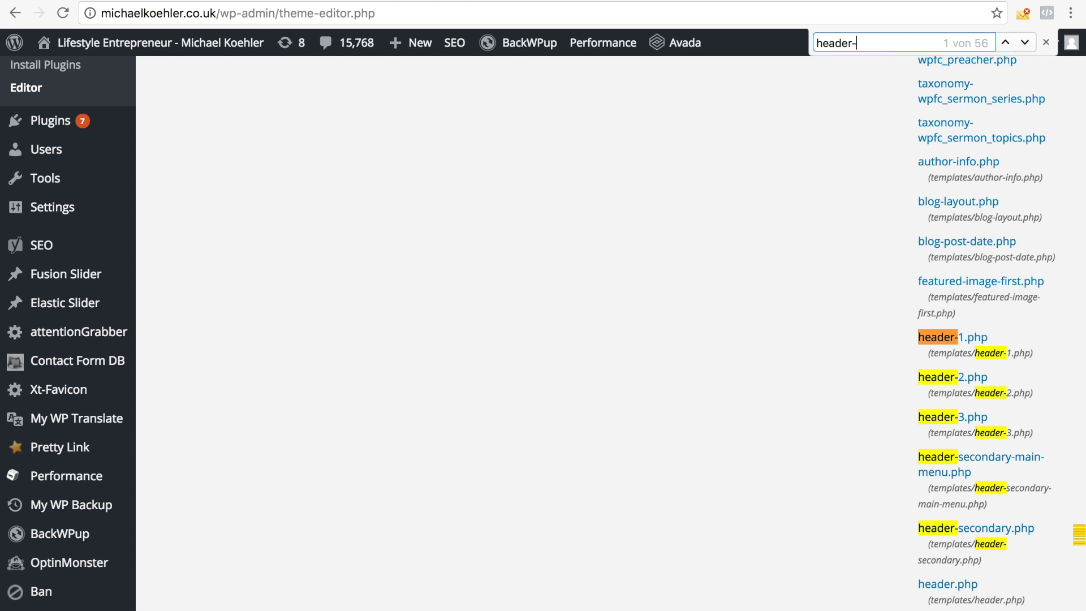
{"action": "key", "text": "ctrl+Return"}
{"action": "key", "text": "BackSpace"}
{"action": "key", "text": "BackSpace"}
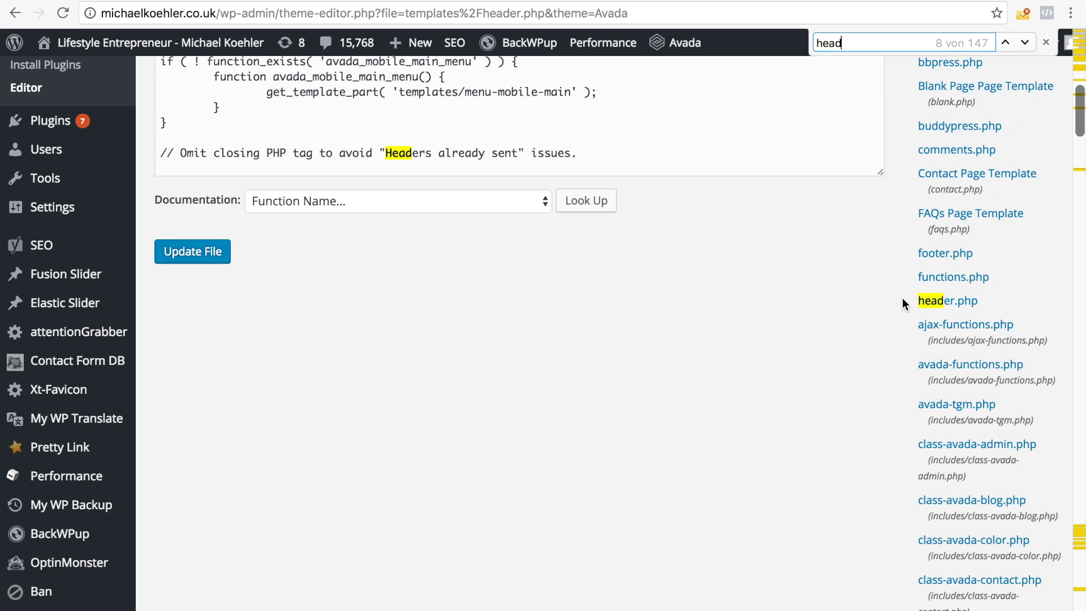
{"action": "left_click", "coordinate": [948, 306]}
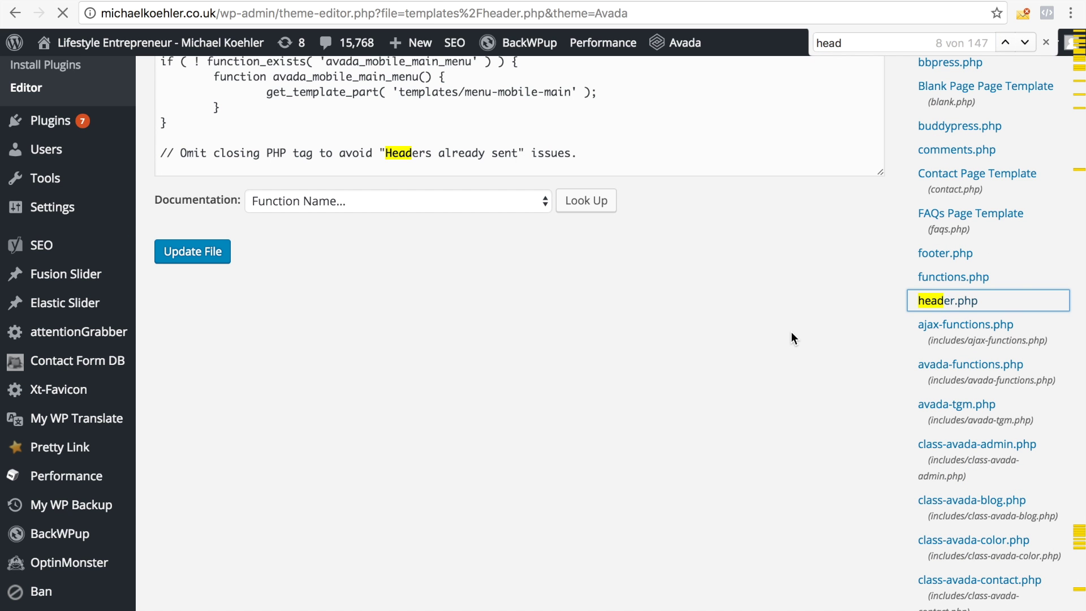
{"action": "left_click", "coordinate": [1046, 42]}
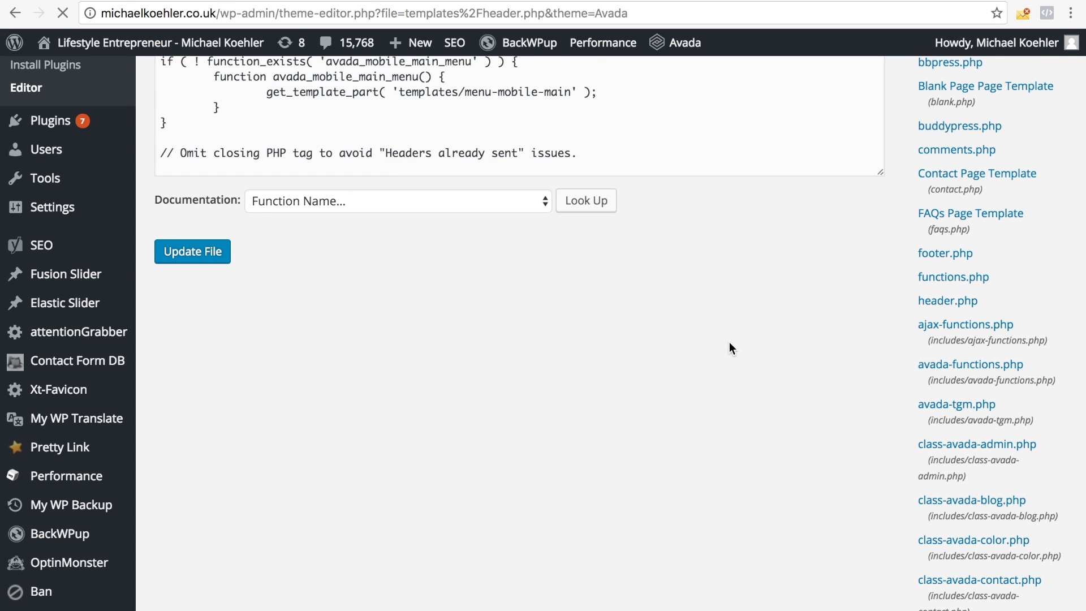
{"action": "scroll", "coordinate": [725, 339], "scroll_direction": "up", "scroll_amount": 5}
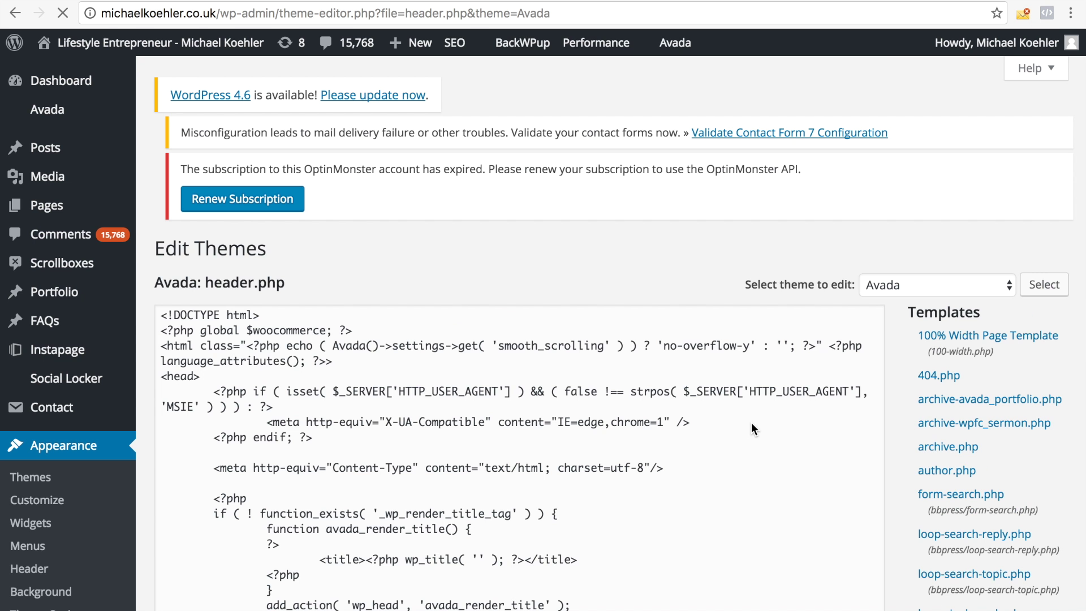
{"action": "scroll", "coordinate": [173, 465], "scroll_direction": "down", "scroll_amount": 6}
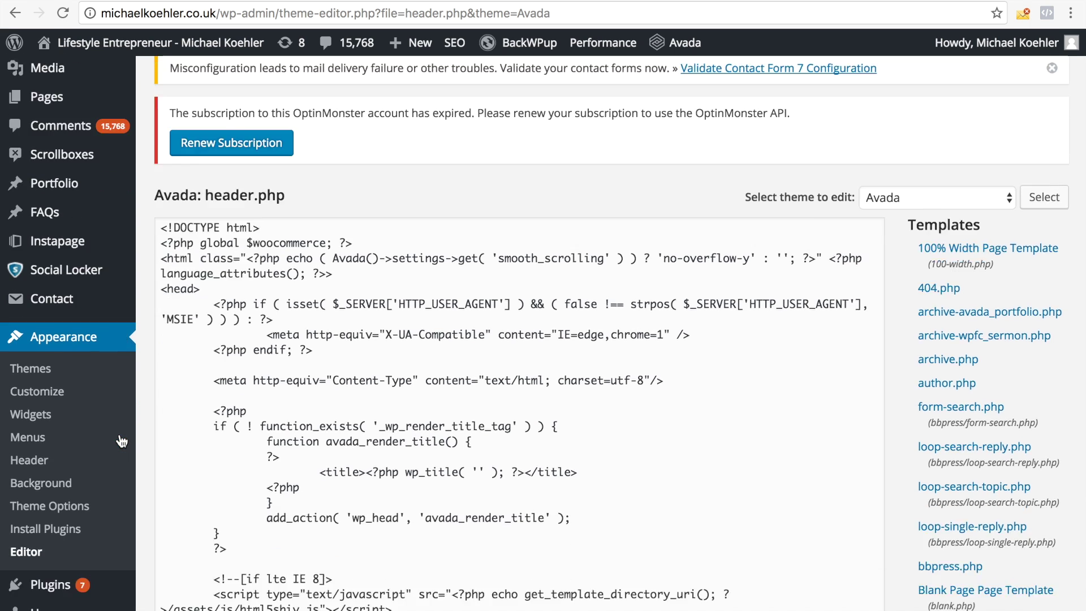
{"action": "scroll", "coordinate": [336, 342], "scroll_direction": "down", "scroll_amount": 20}
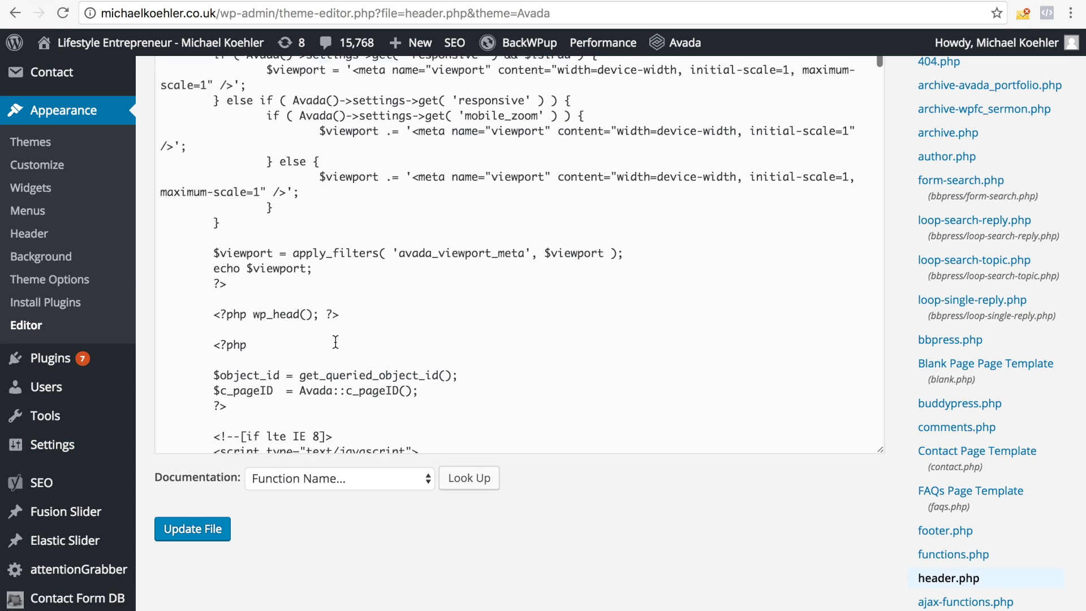
{"action": "scroll", "coordinate": [335, 342], "scroll_direction": "down", "scroll_amount": 2}
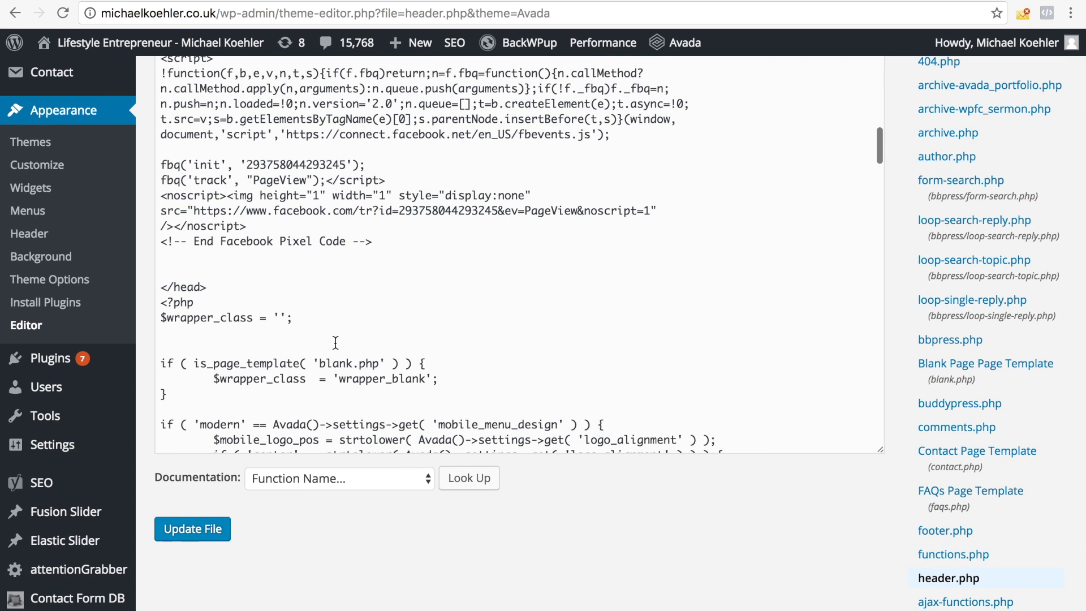
{"action": "scroll", "coordinate": [336, 341], "scroll_direction": "up", "scroll_amount": 5}
{"action": "scroll", "coordinate": [335, 344], "scroll_direction": "down", "scroll_amount": 2}
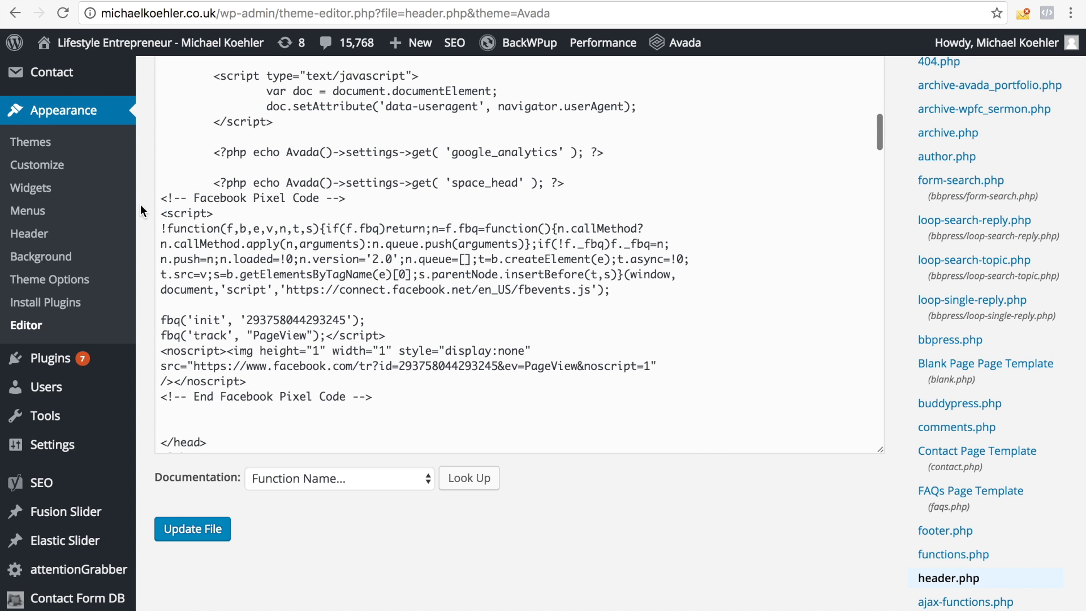
{"action": "left_click_drag", "start_coordinate": [161, 197], "coordinate": [422, 395]}
{"action": "scroll", "coordinate": [422, 395], "scroll_direction": "down", "scroll_amount": 2}
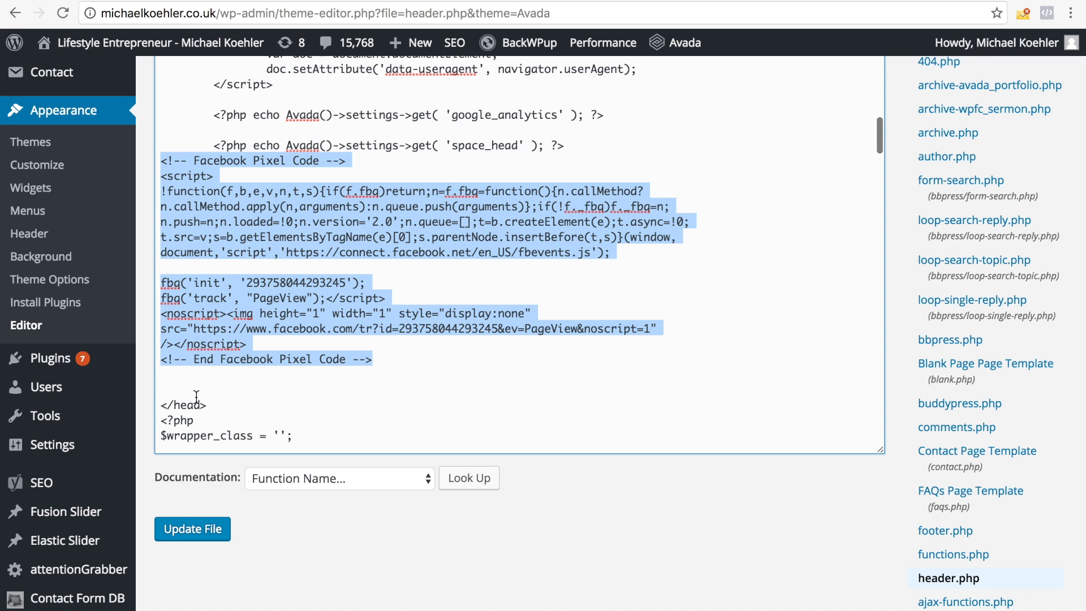
{"action": "left_click_drag", "start_coordinate": [218, 404], "coordinate": [151, 402]}
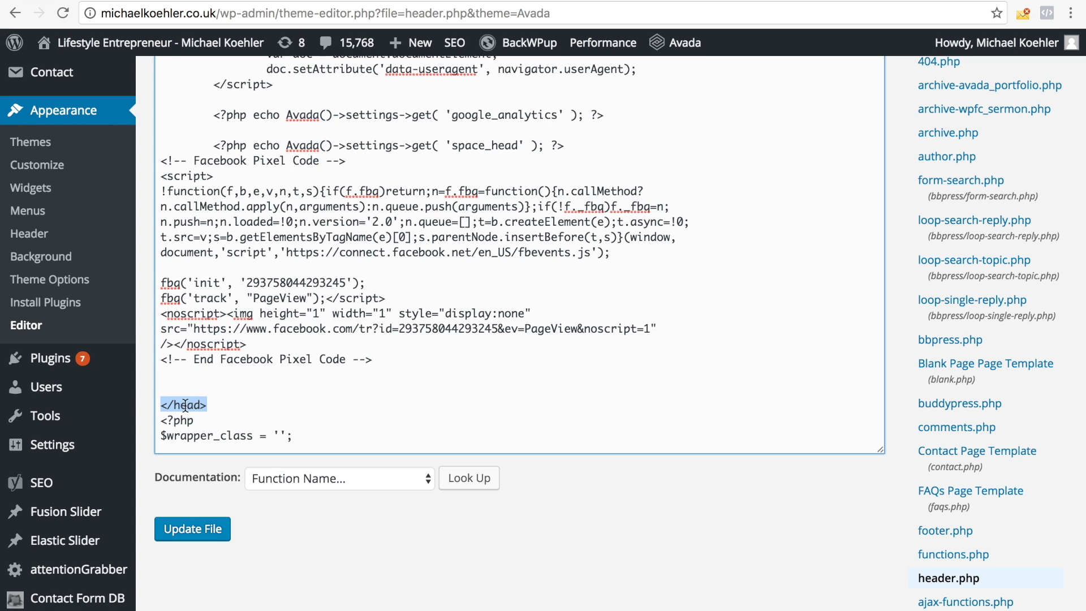
{"action": "left_click", "coordinate": [195, 386]}
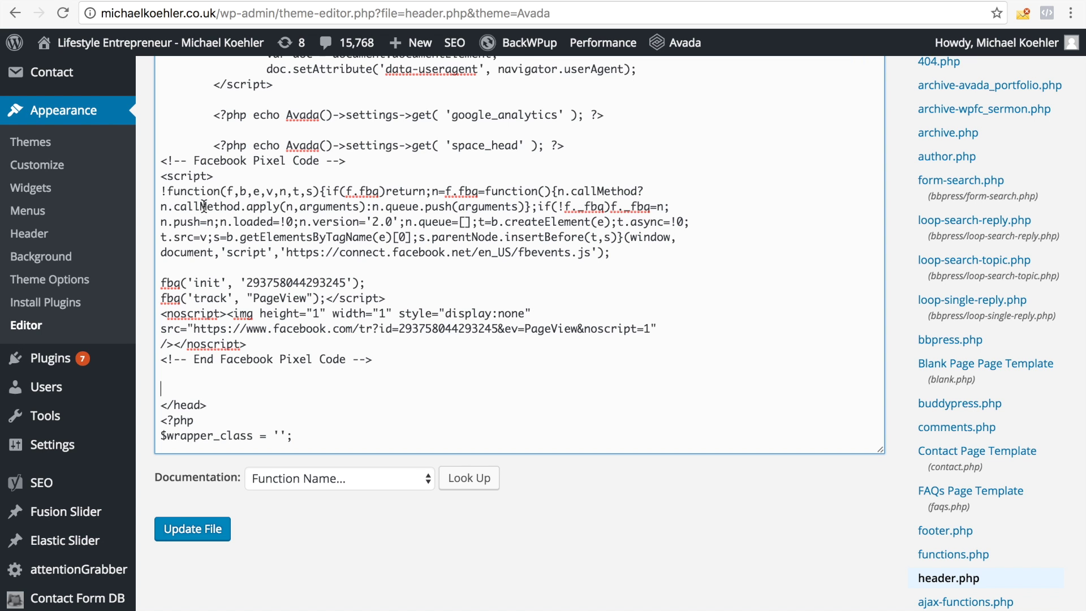
{"action": "scroll", "coordinate": [204, 206], "scroll_direction": "up", "scroll_amount": 5}
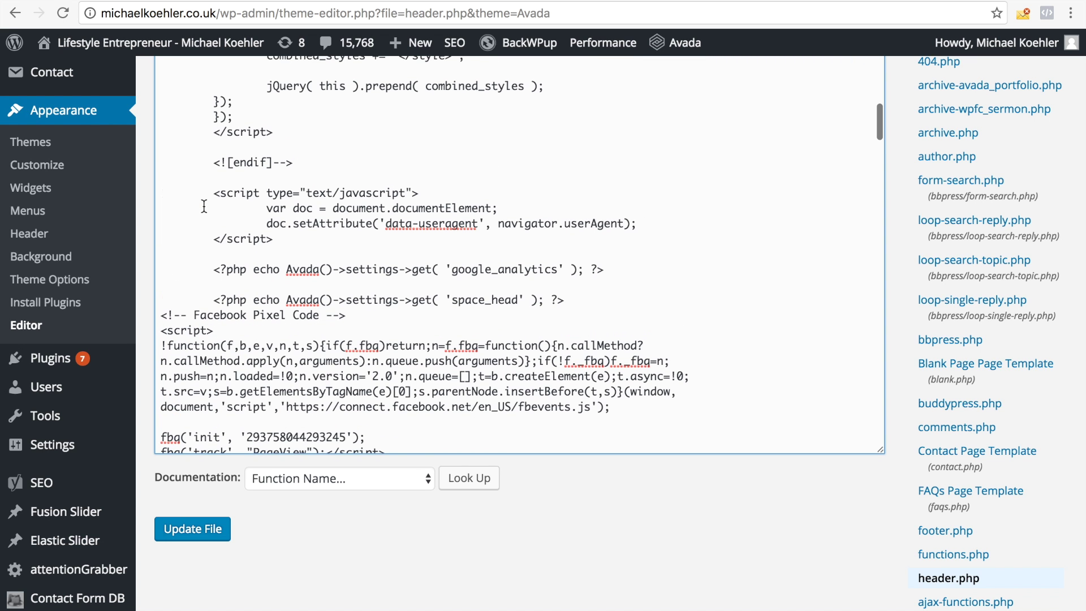
{"action": "scroll", "coordinate": [204, 205], "scroll_direction": "up", "scroll_amount": 10}
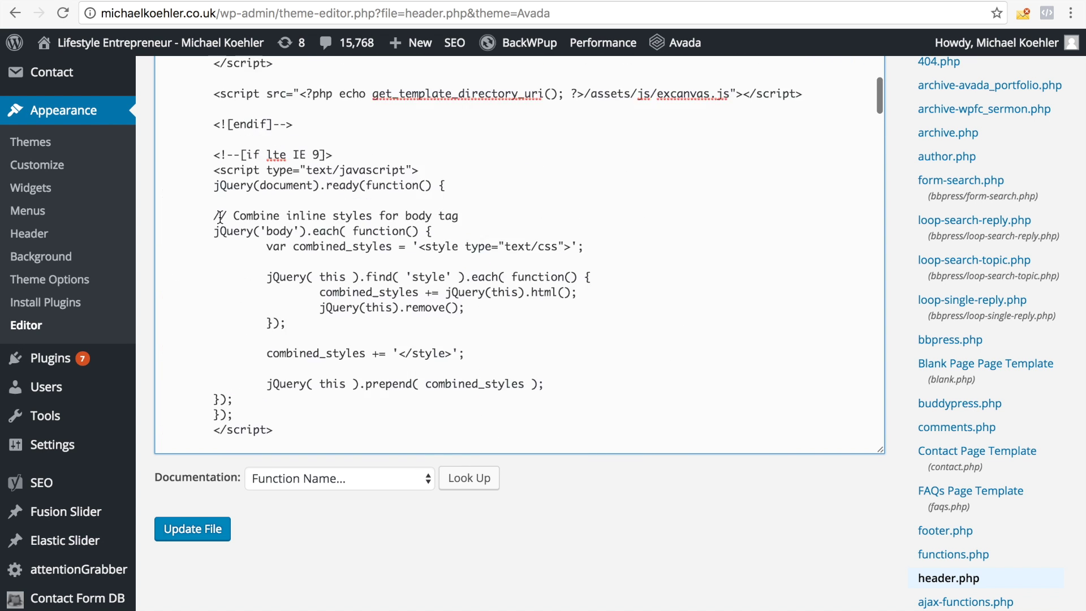
{"action": "scroll", "coordinate": [220, 217], "scroll_direction": "down", "scroll_amount": 11}
{"action": "mouse_move", "coordinate": [610, 31]}
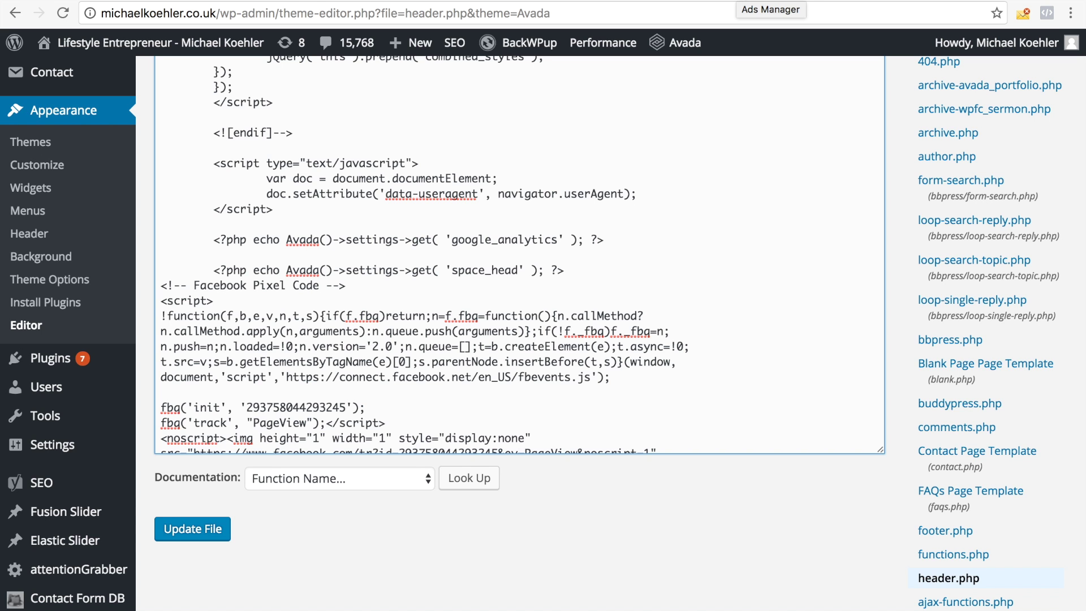
- In a new tab, type 'facebook pi' into the address bar, clearing autocomplete suggestions
{"action": "left_click", "coordinate": [1044, 1]}
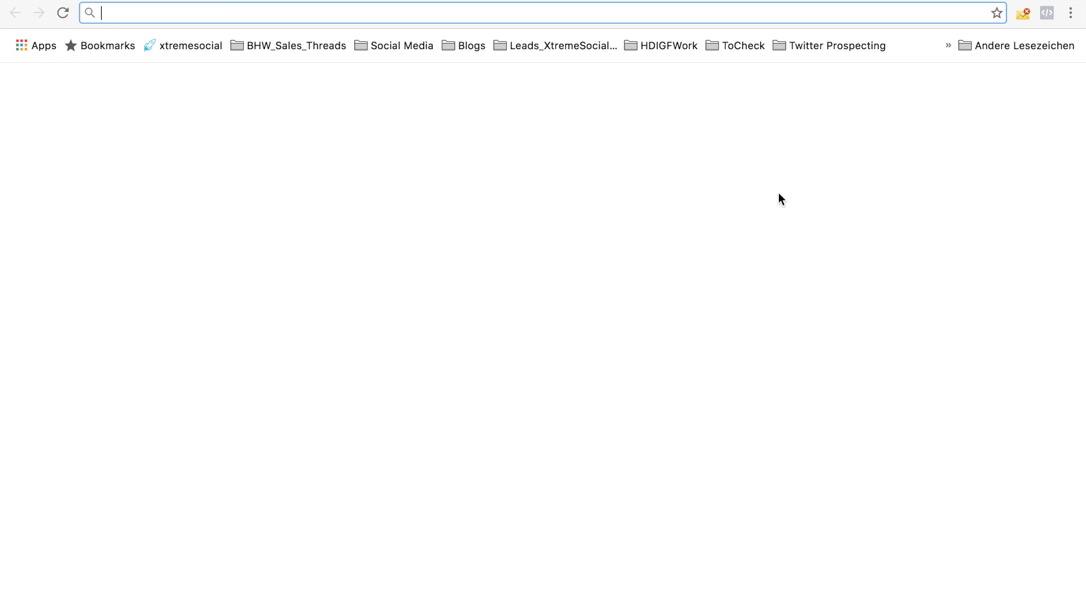
{"action": "type", "text": "go"}
{"action": "key", "text": "BackSpace"}
{"action": "key", "text": "BackSpace"}
{"action": "key", "text": "BackSpace"}
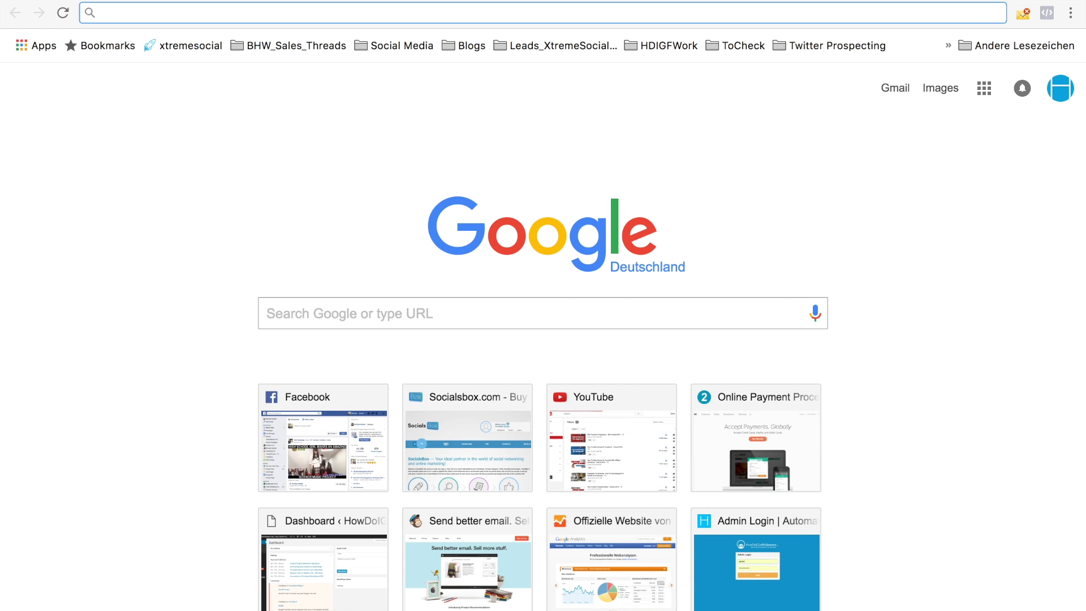
{"action": "type", "text": "facebook"}
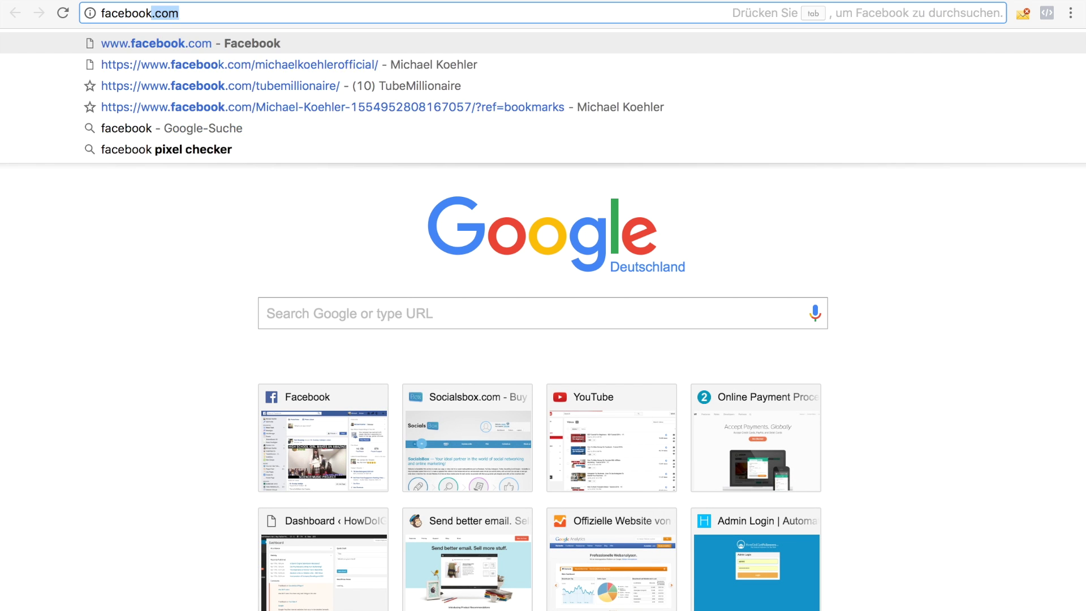
{"action": "key", "text": "BackSpace"}
{"action": "type", "text": "pic"}
{"action": "key", "text": "BackSpace"}
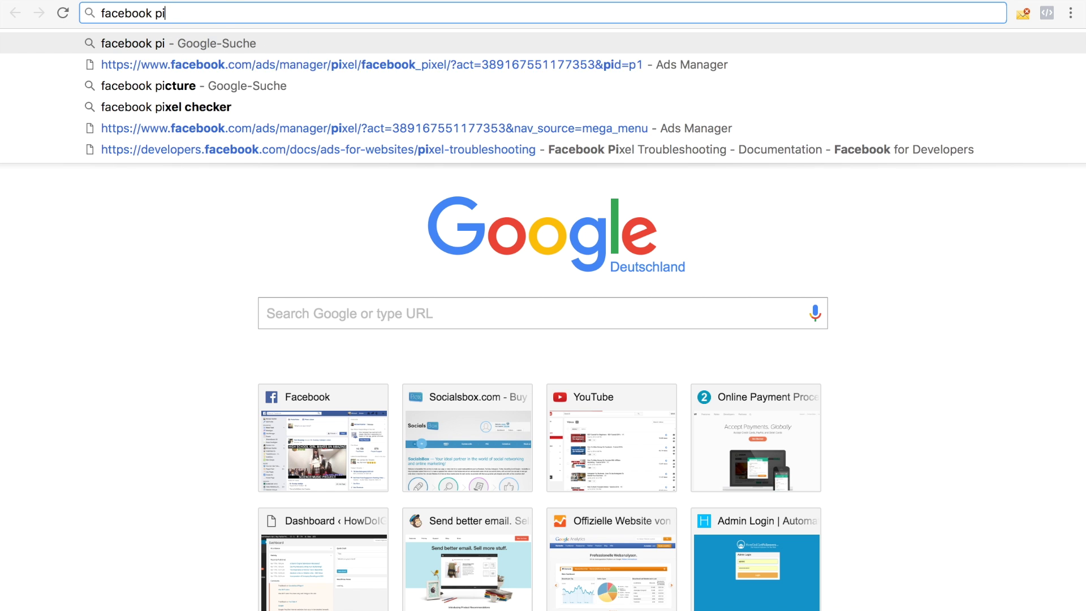
- Search 'facebook pixel', open the Facebook Pixel Helper store page, and start a blank tab
{"action": "type", "text": "xel checker"}
{"action": "key", "text": "Return"}
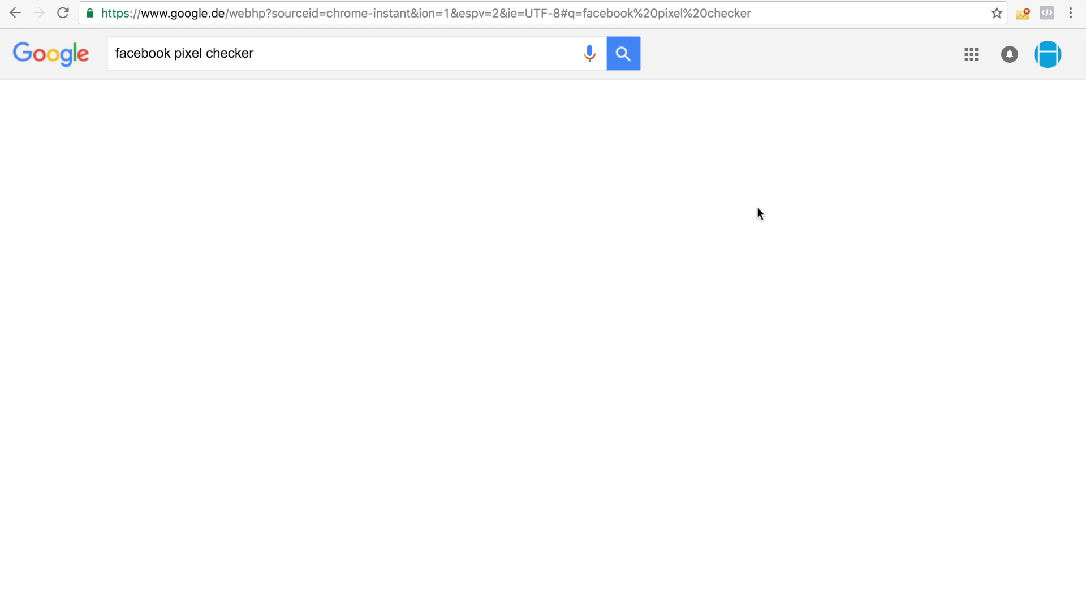
{"action": "left_click", "coordinate": [234, 190]}
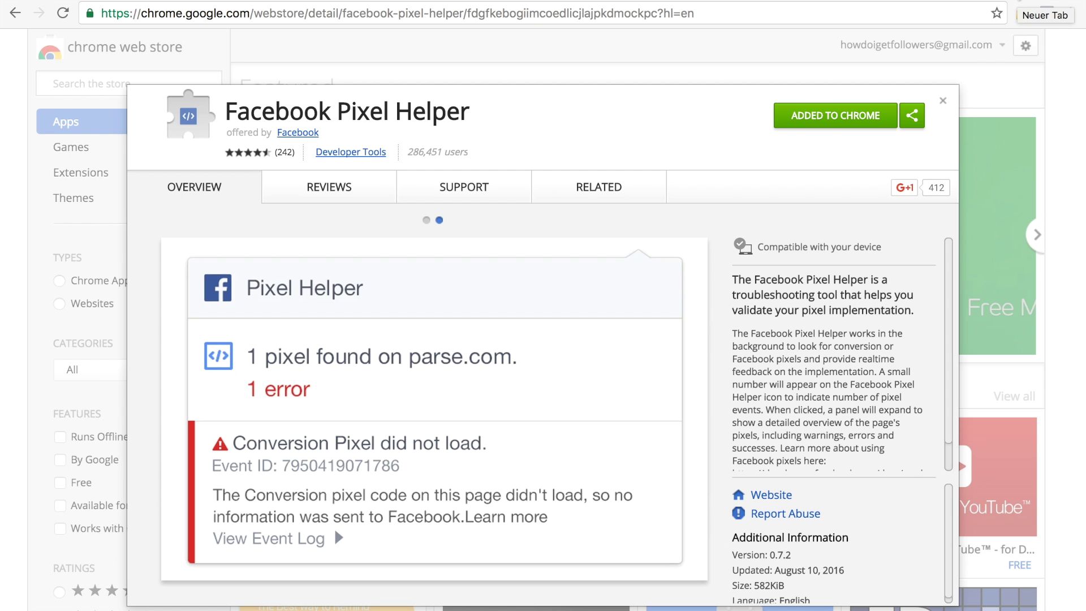
{"action": "key", "text": "super+t"}
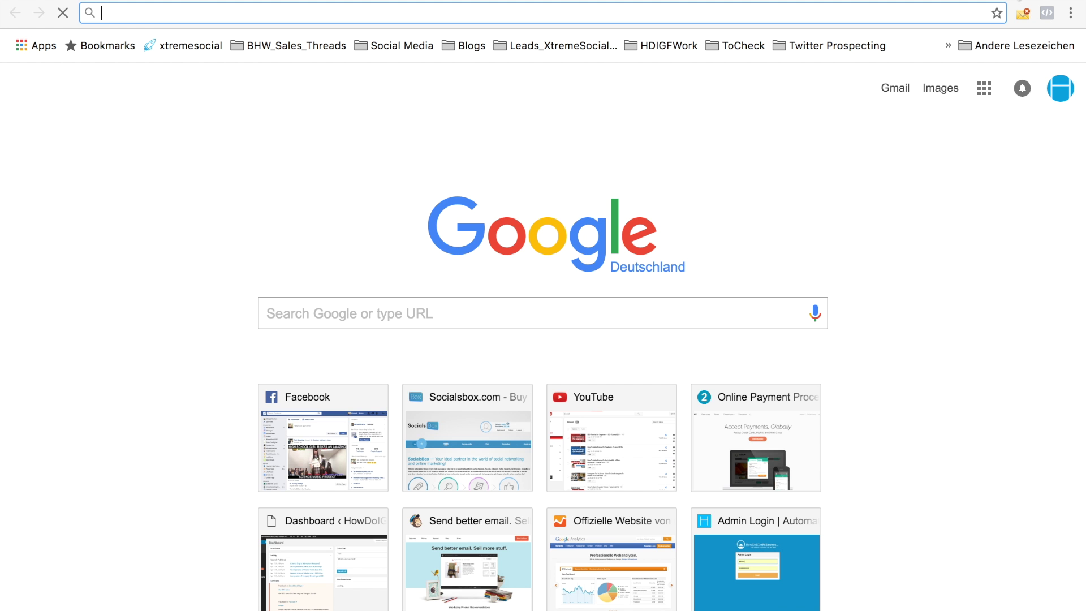
- Load tubemillionaire.co and confirm with Pixel Helper that 1 pixel was found
{"action": "type", "text": "tub"}
{"action": "key", "text": "Return"}
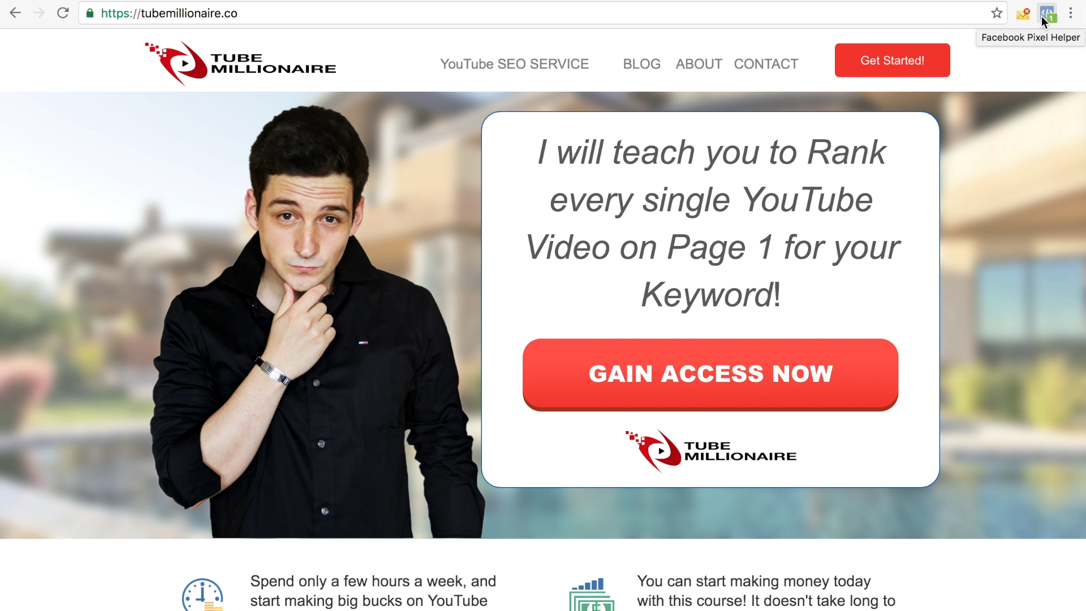
{"action": "left_click", "coordinate": [1045, 14]}
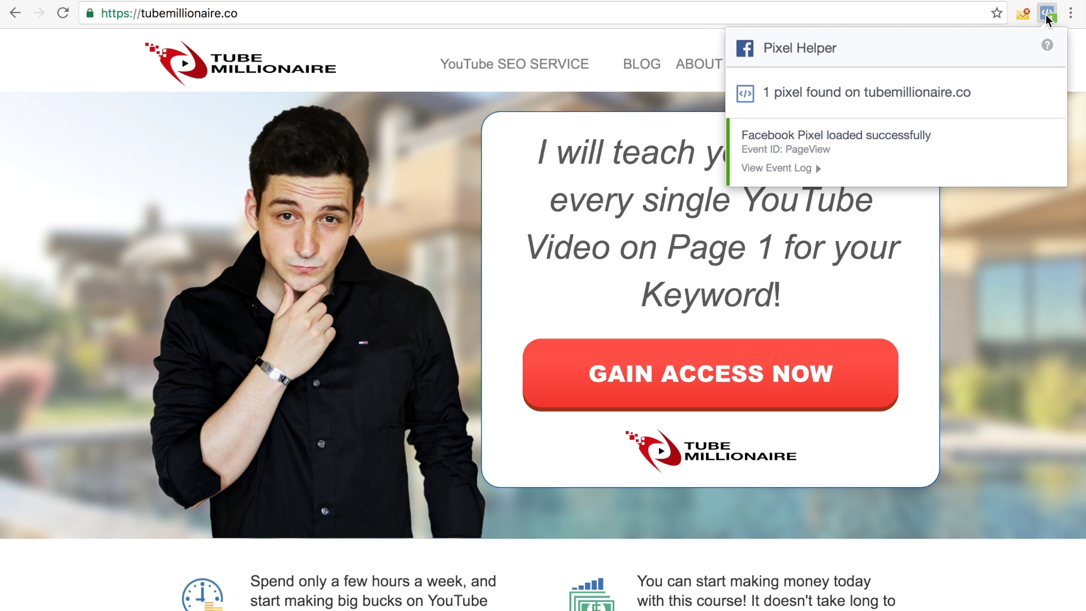
{"action": "left_click_drag", "start_coordinate": [761, 96], "coordinate": [991, 95]}
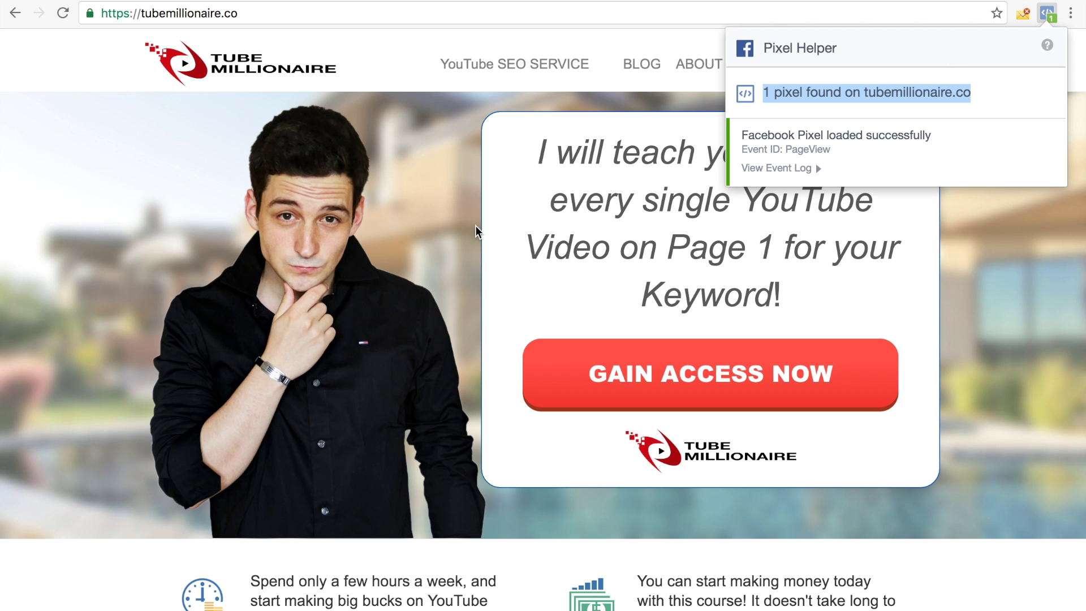
{"action": "left_click", "coordinate": [1048, 13]}
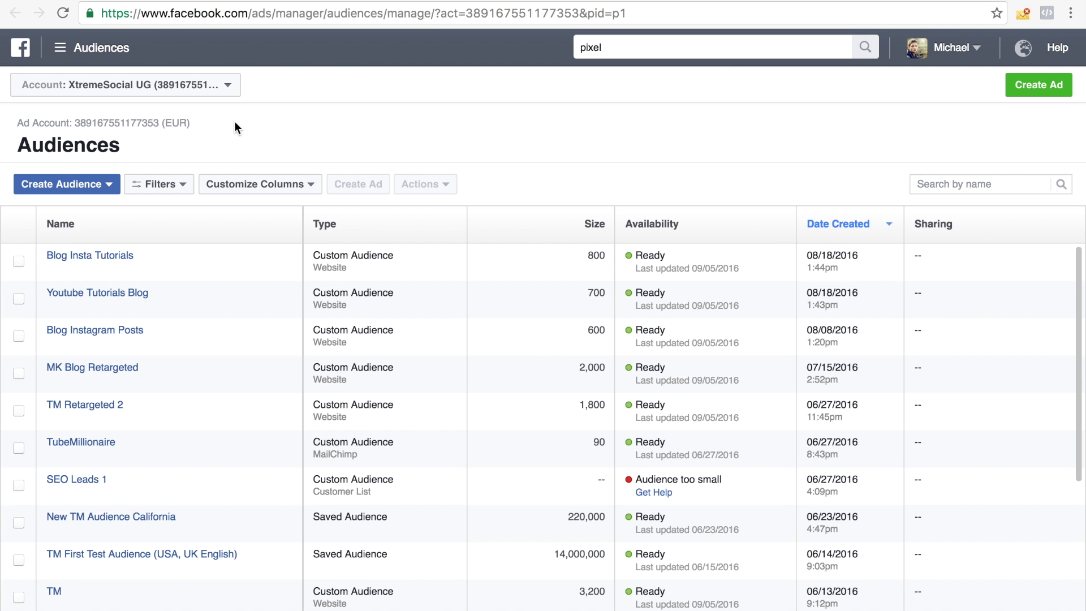
- Start a Custom Audience built from Website Traffic on the Default Pixel
{"action": "left_click", "coordinate": [100, 185]}
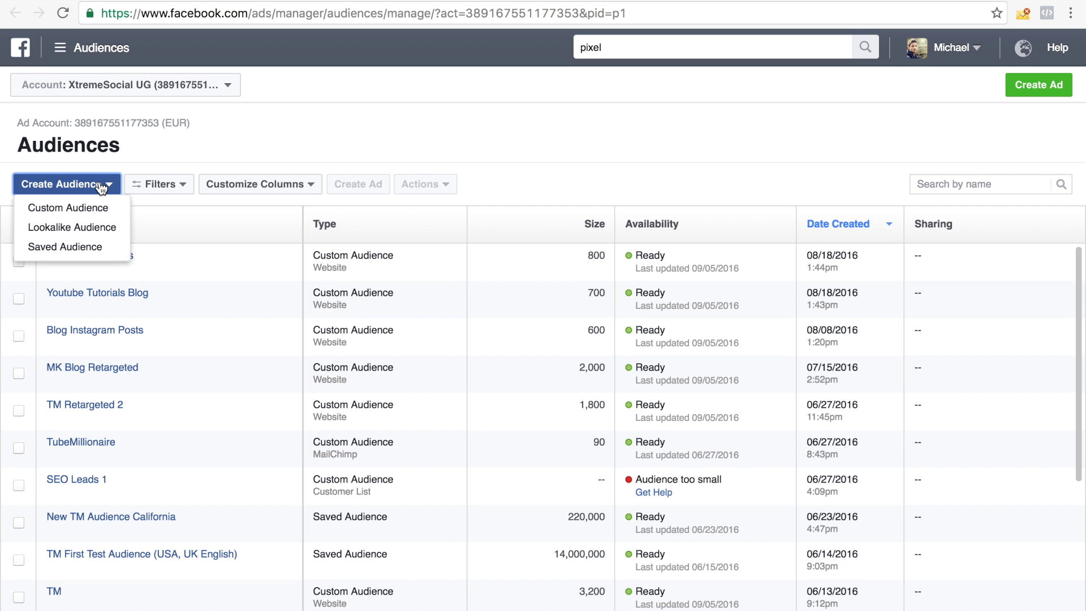
{"action": "left_click", "coordinate": [91, 213]}
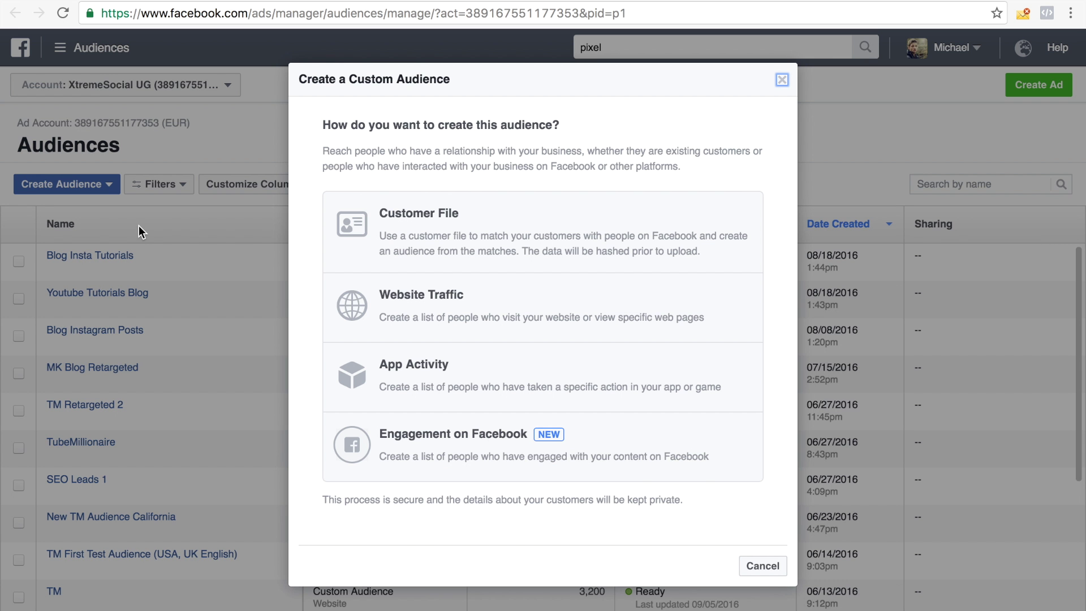
{"action": "left_click", "coordinate": [425, 313]}
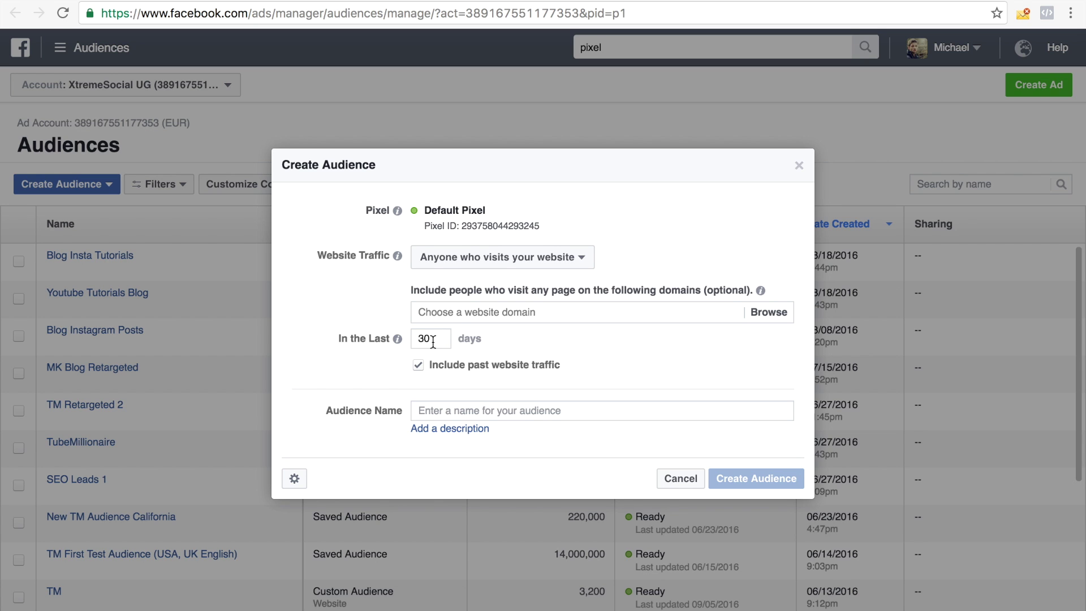
- Change the visitor retention from 30 to 180 days and check the domain options
{"action": "left_click_drag", "start_coordinate": [434, 339], "coordinate": [416, 343]}
{"action": "type", "text": "180"}
{"action": "left_click", "coordinate": [481, 312]}
{"action": "left_click", "coordinate": [324, 314]}
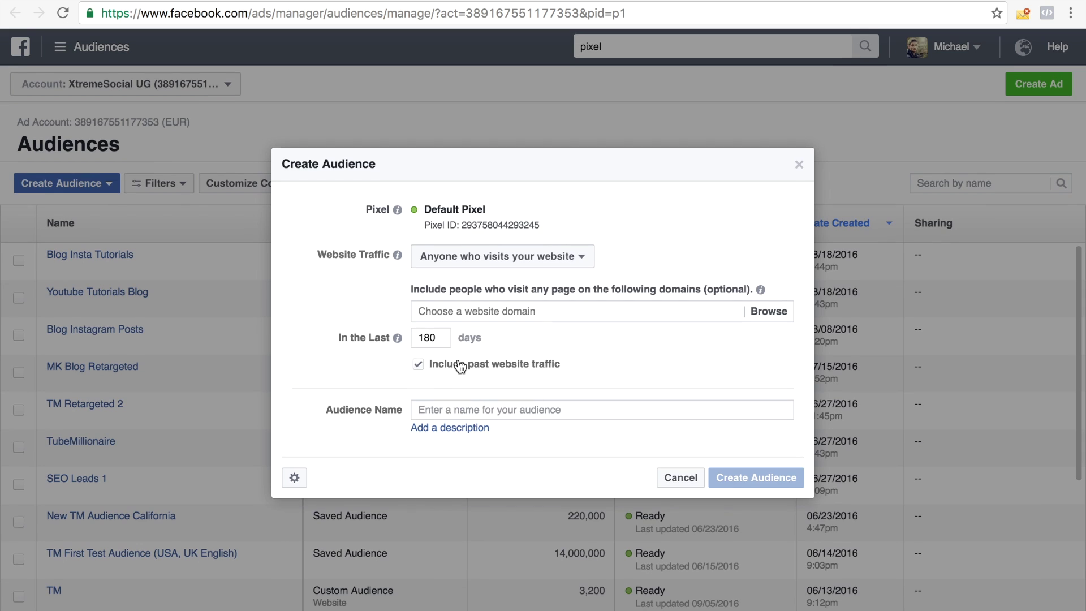
{"action": "left_click", "coordinate": [765, 311]}
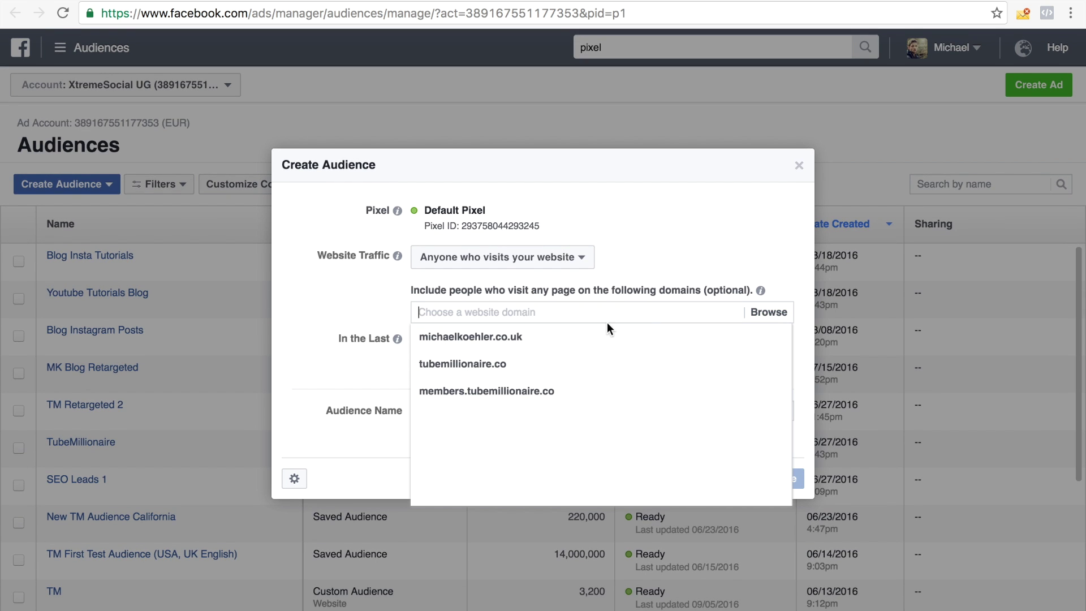
{"action": "left_click", "coordinate": [354, 336]}
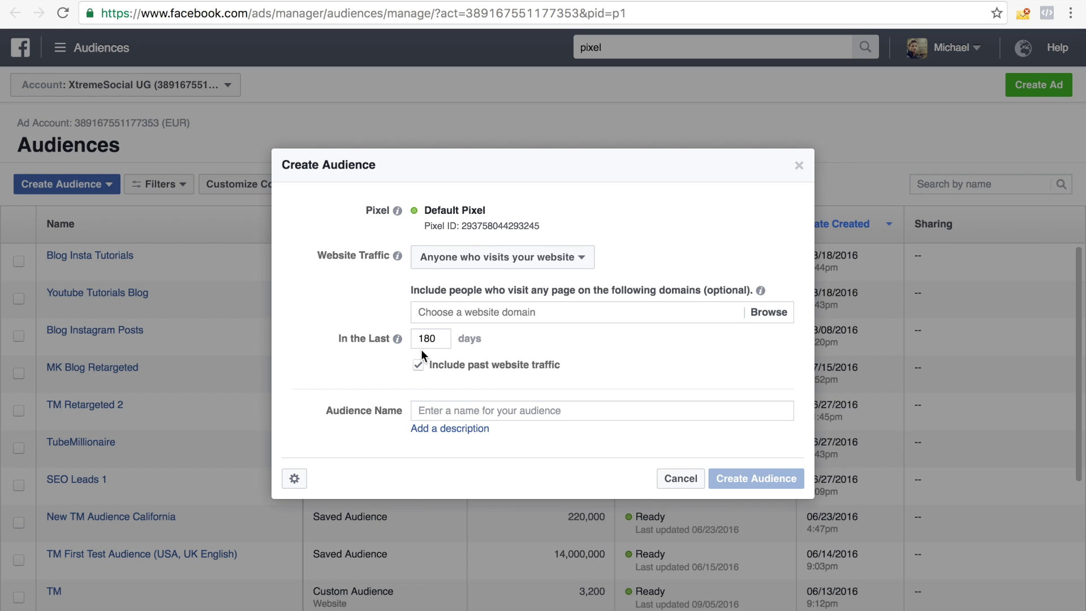
- Name the audience 'Tubemilli Retar'
{"action": "left_click", "coordinate": [447, 404]}
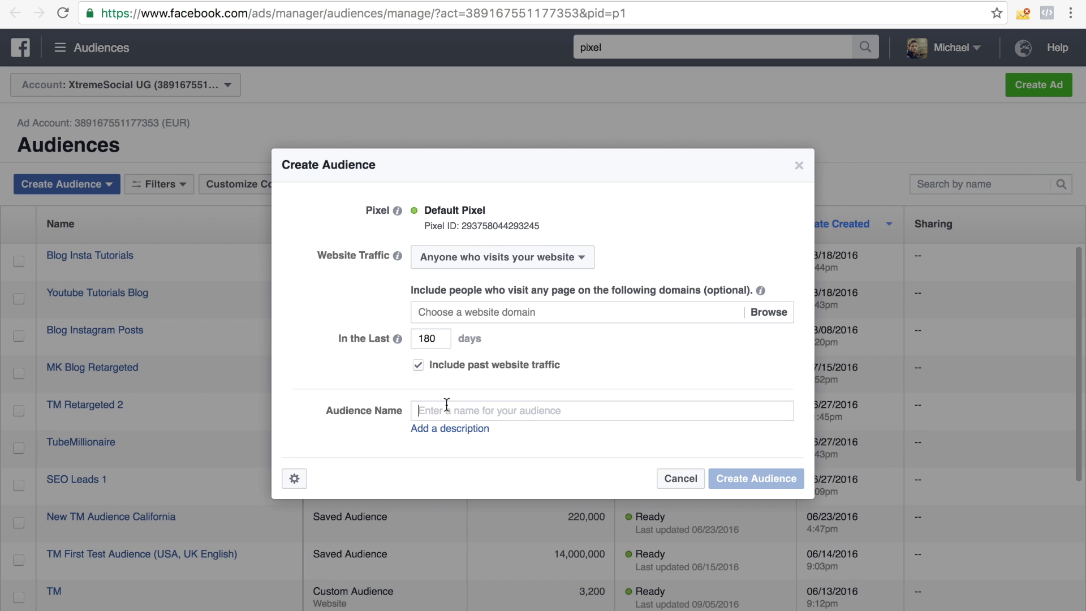
{"action": "type", "text": "TLBen"}
{"action": "key", "text": "BackSpace"}
{"action": "key", "text": "BackSpace"}
{"action": "key", "text": "BackSpace"}
{"action": "key", "text": "BackSpace"}
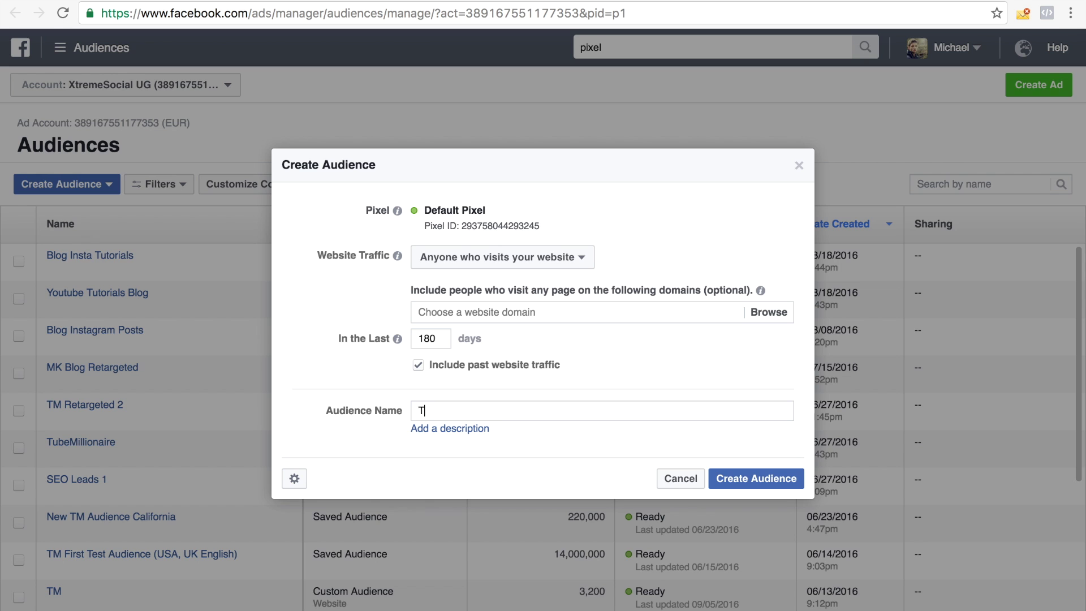
{"action": "type", "text": "ubemilli Retar"}
- Cancel the new audience and review the Audiences list, including the TM audience's 3,200 size
{"action": "left_click", "coordinate": [689, 478]}
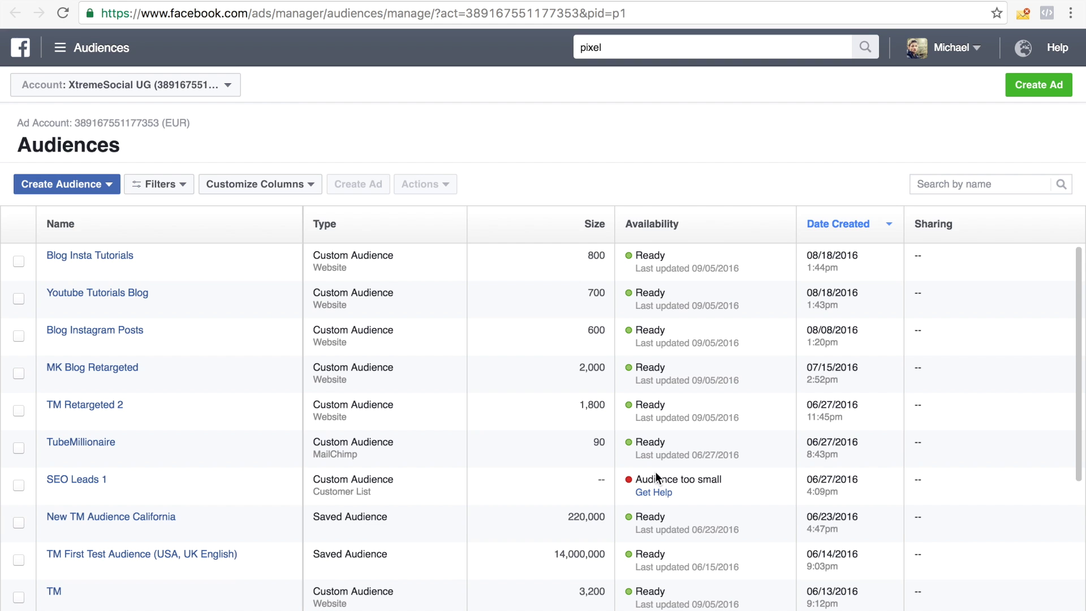
{"action": "scroll", "coordinate": [433, 423], "scroll_direction": "down", "scroll_amount": 3}
{"action": "scroll", "coordinate": [433, 425], "scroll_direction": "up", "scroll_amount": 3}
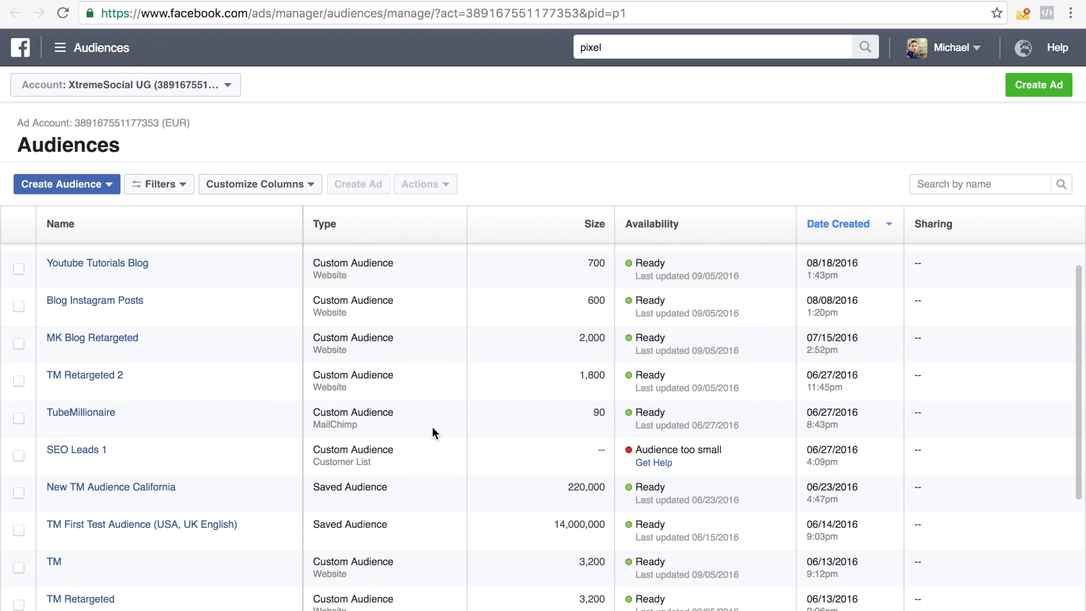
{"action": "mouse_move", "coordinate": [99, 414]}
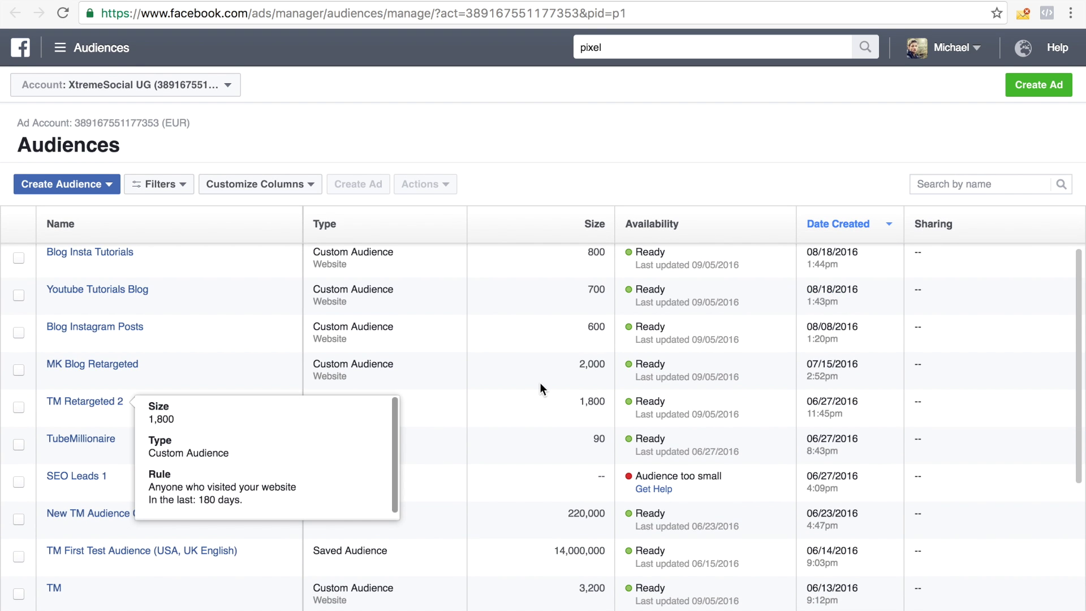
{"action": "scroll", "coordinate": [540, 383], "scroll_direction": "down", "scroll_amount": 5}
{"action": "scroll", "coordinate": [498, 389], "scroll_direction": "down", "scroll_amount": 1}
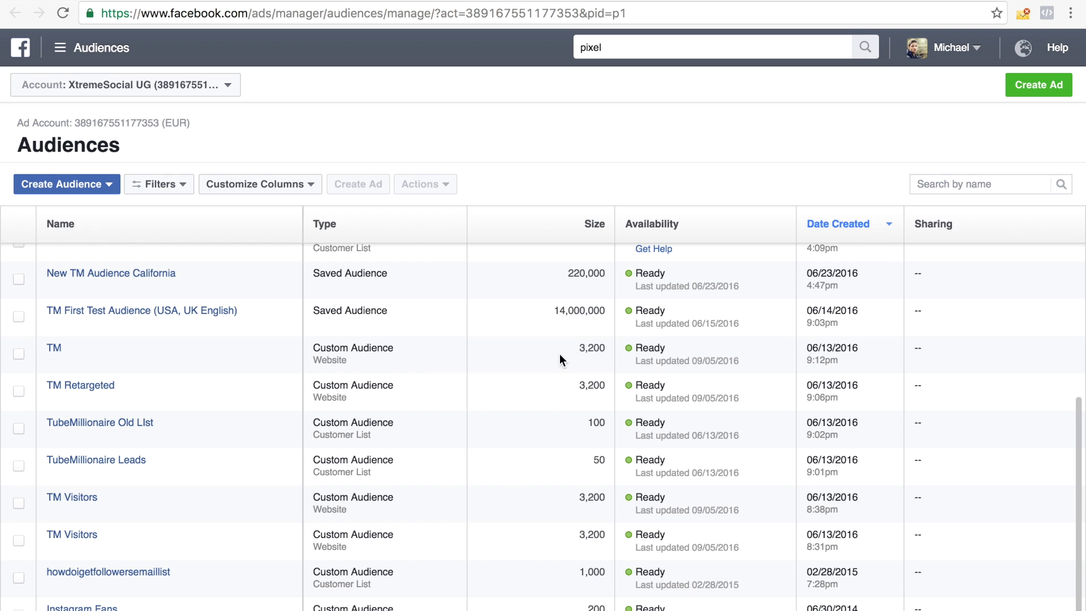
{"action": "left_click_drag", "start_coordinate": [575, 349], "coordinate": [610, 348]}
{"action": "left_click", "coordinate": [558, 352]}
{"action": "scroll", "coordinate": [558, 352], "scroll_direction": "up", "scroll_amount": 4}
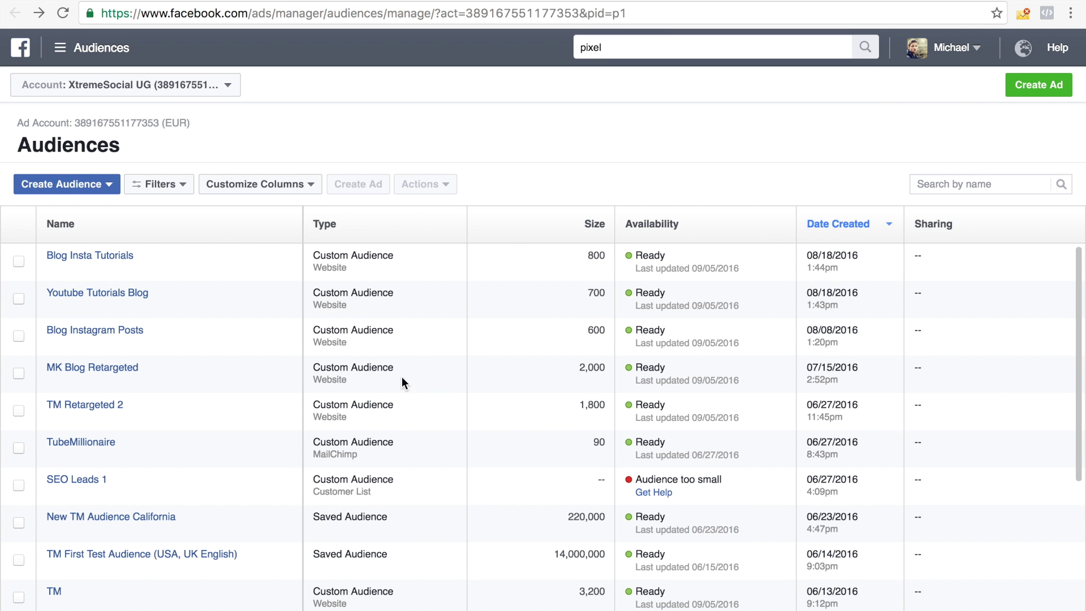
{"action": "scroll", "coordinate": [402, 378], "scroll_direction": "down", "scroll_amount": 1}
{"action": "scroll", "coordinate": [402, 379], "scroll_direction": "up", "scroll_amount": 2}
- Create a Page Post Engagement campaign named Post Engagement and continue to the ad set
{"action": "left_click", "coordinate": [1039, 85]}
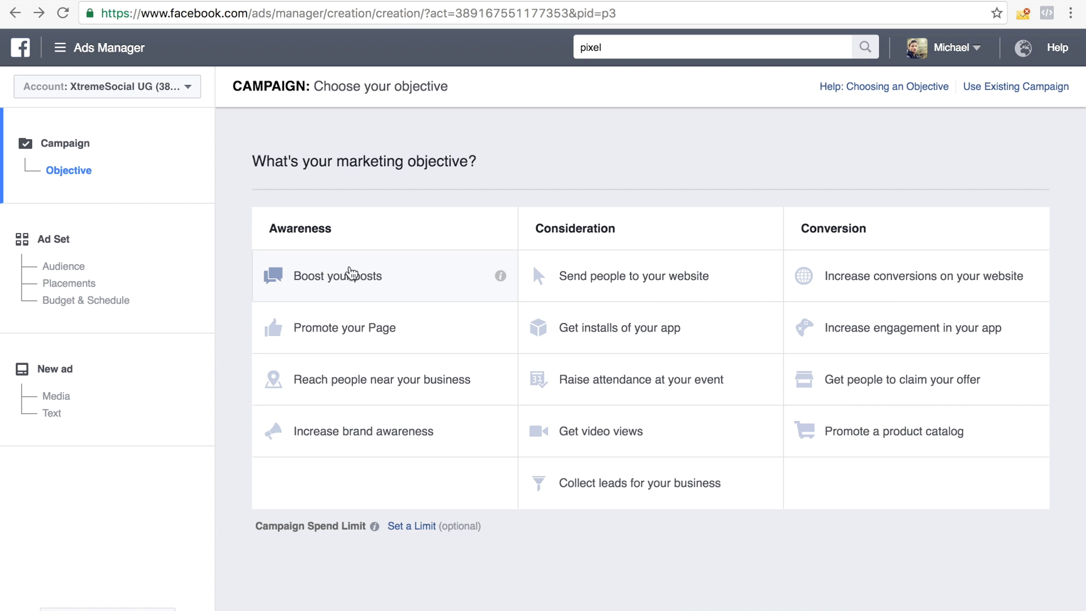
{"action": "left_click", "coordinate": [358, 280]}
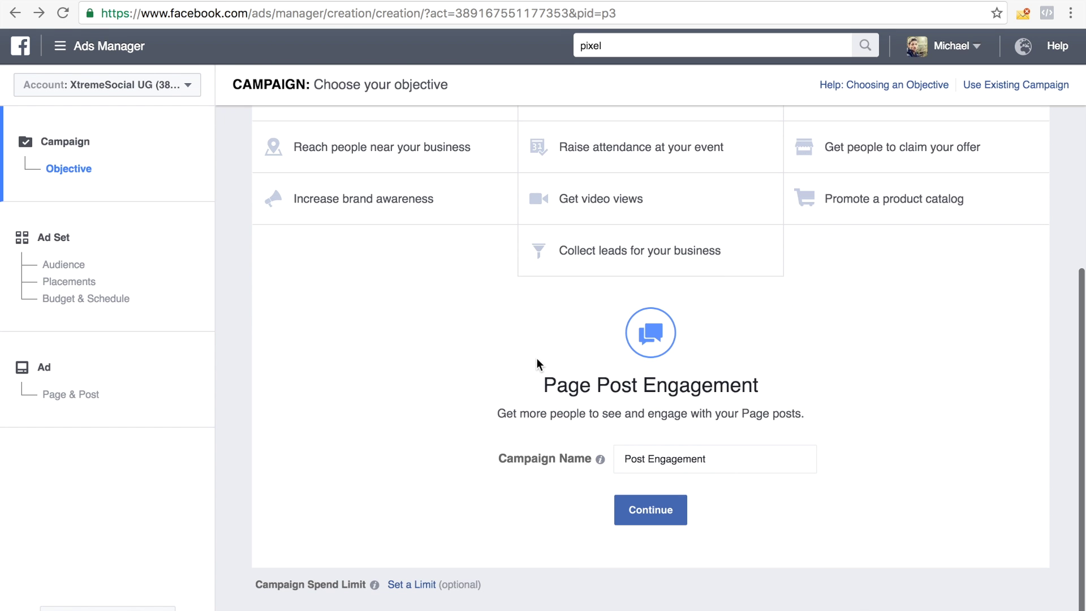
{"action": "left_click", "coordinate": [655, 522]}
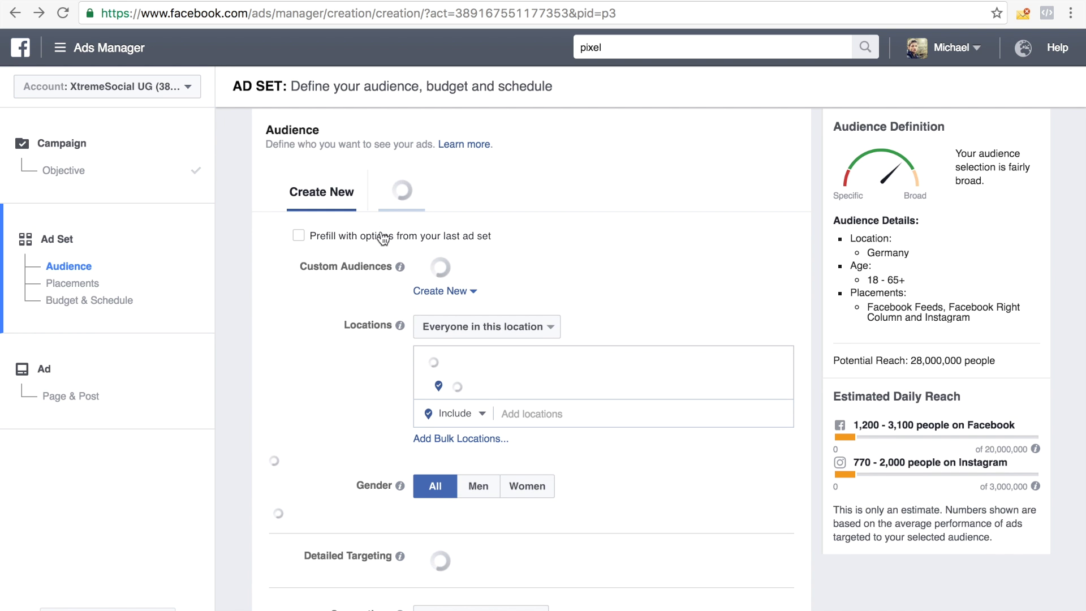
- Add the TM website custom audience to the ad set's Custom Audiences targeting
{"action": "scroll", "coordinate": [319, 277], "scroll_direction": "down", "scroll_amount": 6}
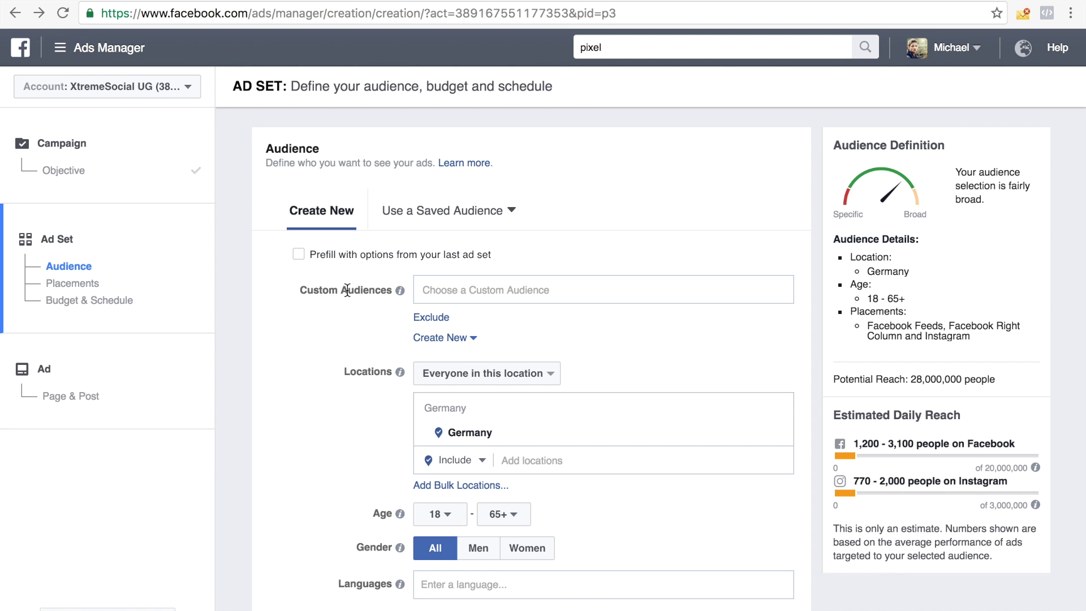
{"action": "left_click", "coordinate": [466, 289]}
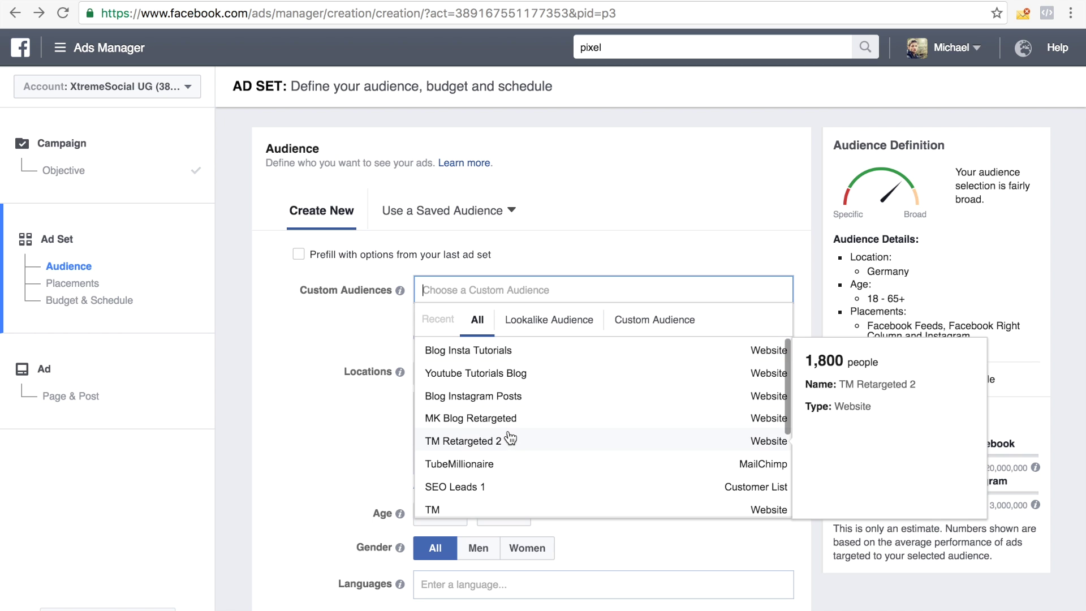
{"action": "scroll", "coordinate": [566, 430], "scroll_direction": "down", "scroll_amount": 1}
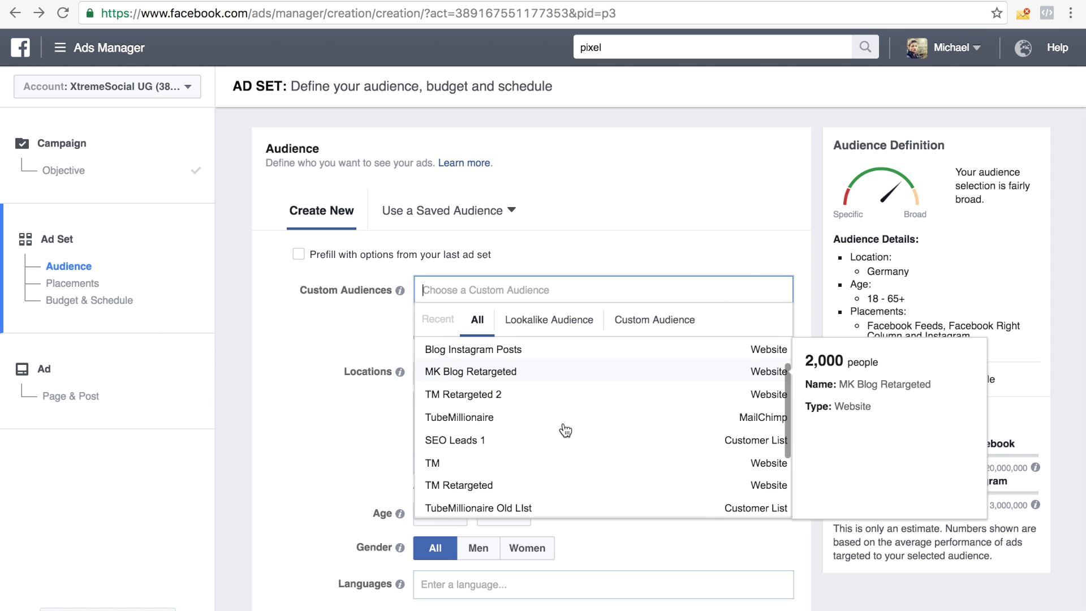
{"action": "scroll", "coordinate": [670, 453], "scroll_direction": "down", "scroll_amount": 1}
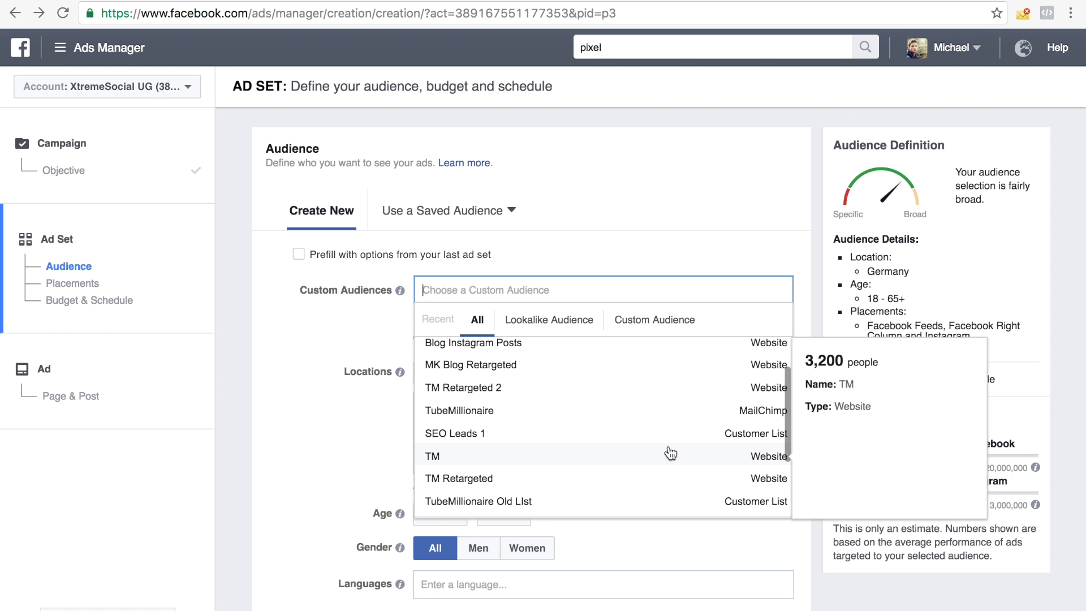
{"action": "scroll", "coordinate": [464, 452], "scroll_direction": "down", "scroll_amount": 1}
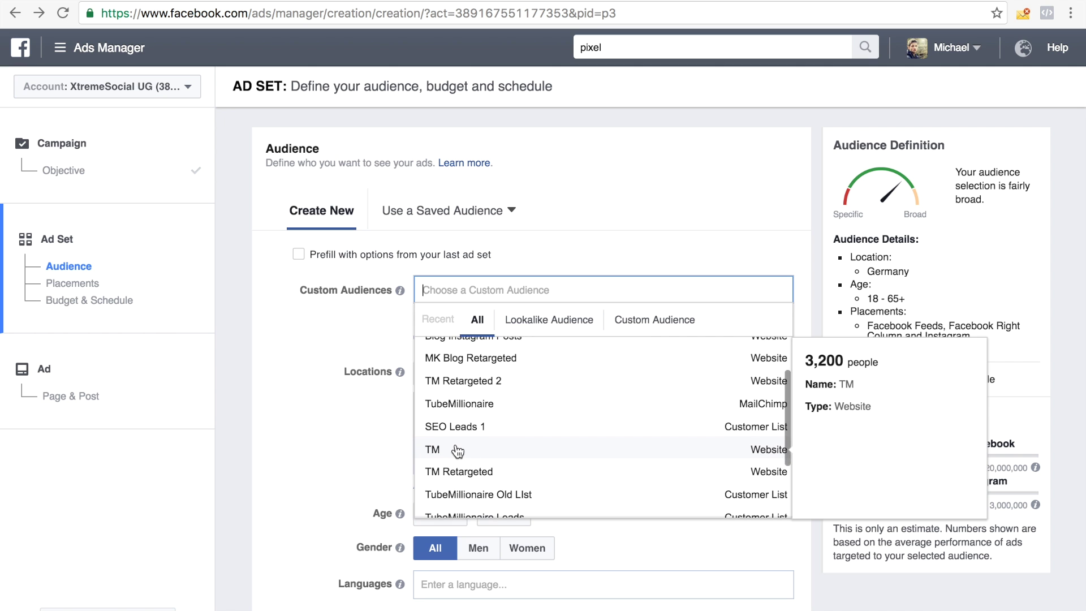
{"action": "scroll", "coordinate": [457, 451], "scroll_direction": "down", "scroll_amount": 1}
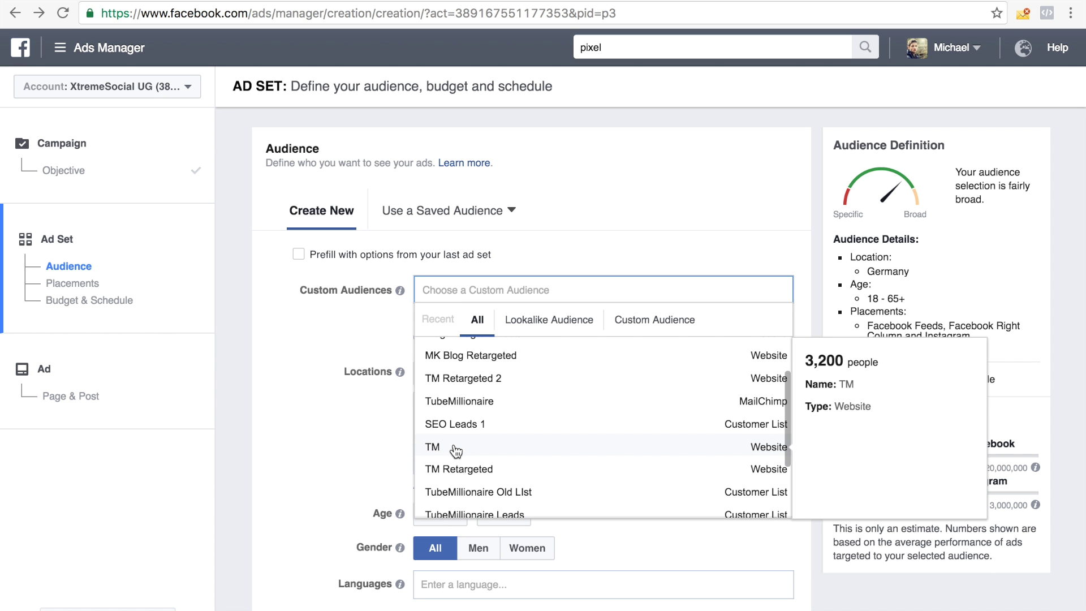
{"action": "left_click", "coordinate": [457, 451]}
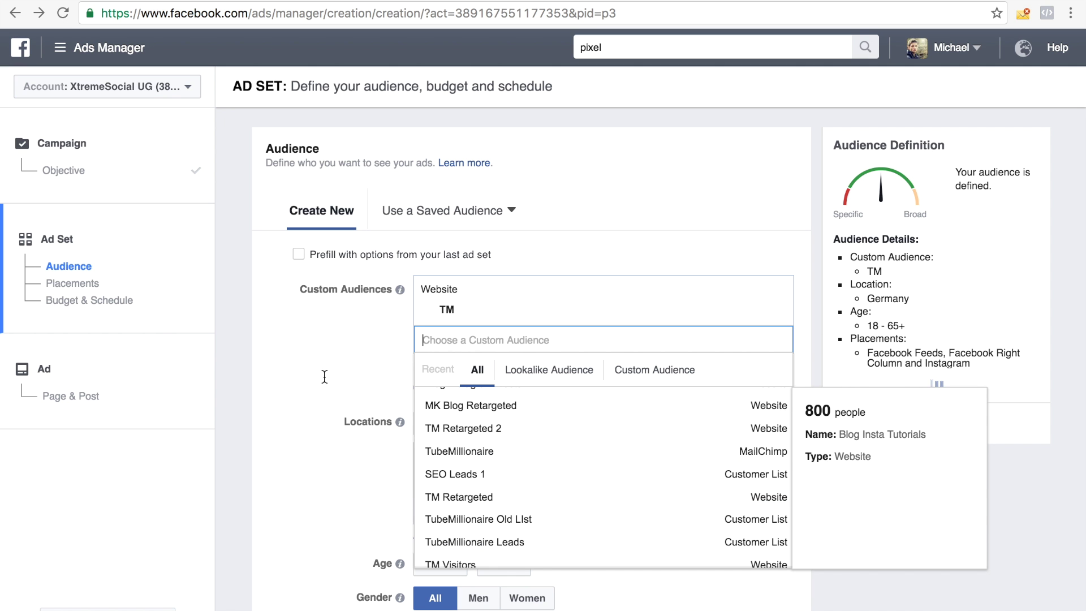
{"action": "left_click", "coordinate": [309, 368]}
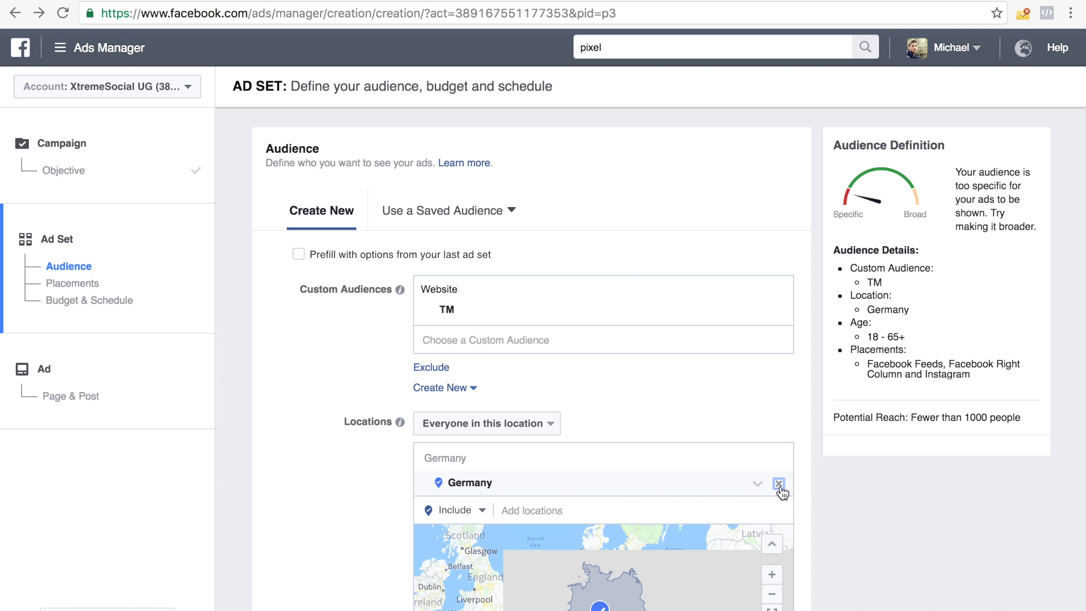
- Remove Germany from the ad set's targeted locations
{"action": "left_click", "coordinate": [779, 484]}
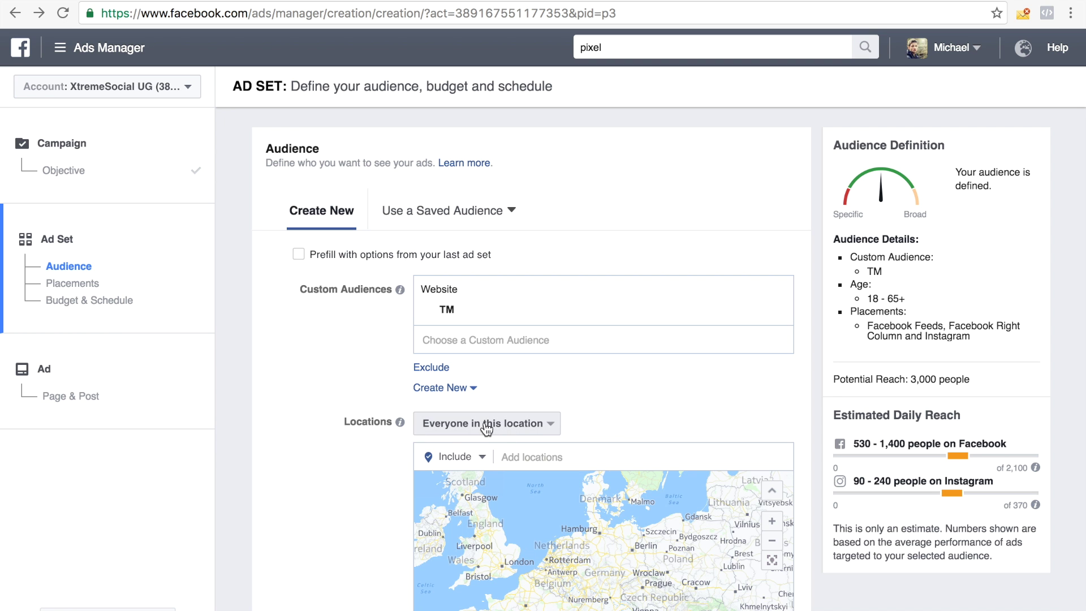
{"action": "scroll", "coordinate": [338, 425], "scroll_direction": "down", "scroll_amount": 3}
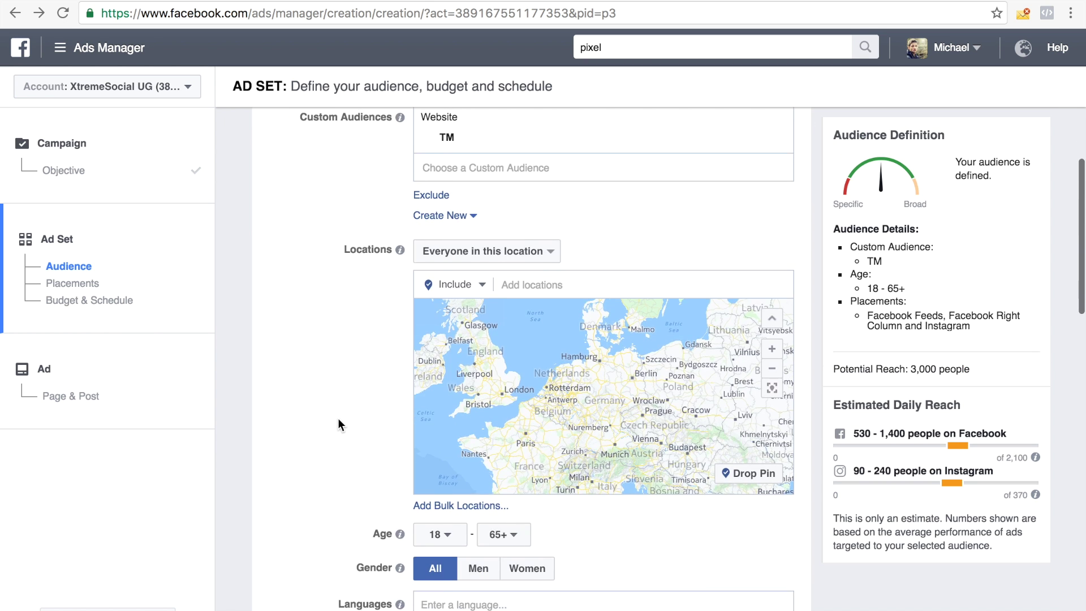
{"action": "scroll", "coordinate": [337, 424], "scroll_direction": "down", "scroll_amount": 3}
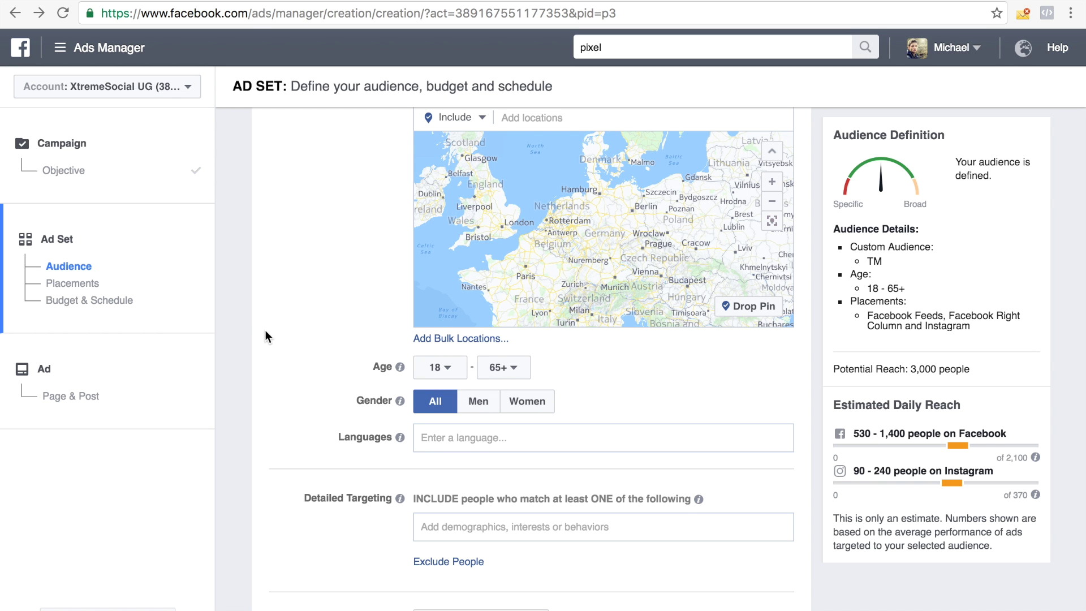
- Review the ad set: TM audience, ages 18–65+, 3,000 potential reach, €11.00 daily budget
{"action": "scroll", "coordinate": [265, 331], "scroll_direction": "down", "scroll_amount": 3}
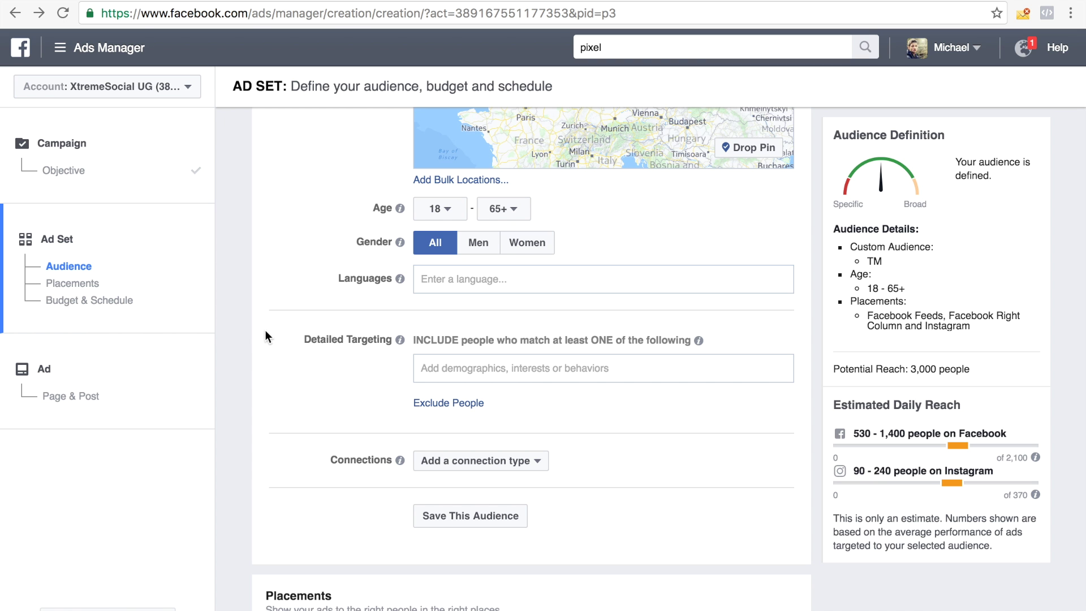
{"action": "scroll", "coordinate": [265, 332], "scroll_direction": "up", "scroll_amount": 6}
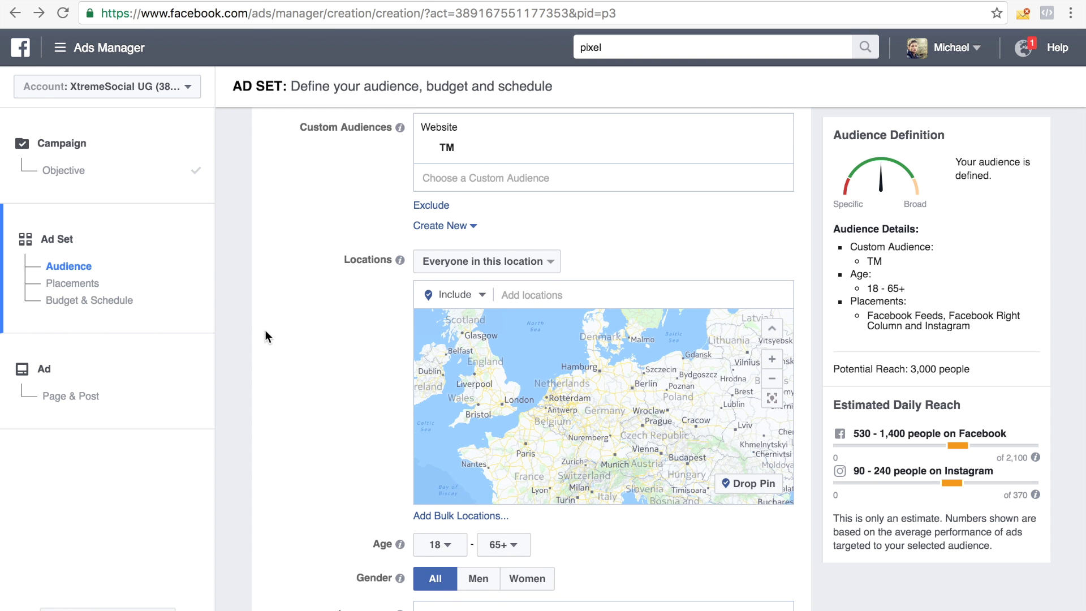
{"action": "scroll", "coordinate": [264, 330], "scroll_direction": "down", "scroll_amount": 5}
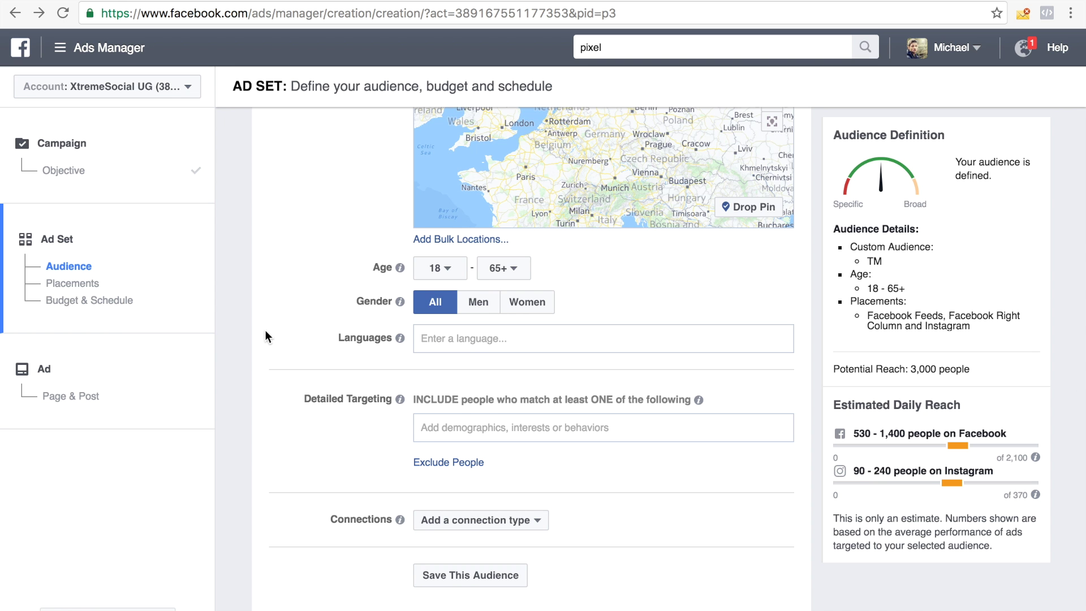
{"action": "scroll", "coordinate": [265, 330], "scroll_direction": "down", "scroll_amount": 5}
{"action": "scroll", "coordinate": [265, 331], "scroll_direction": "down", "scroll_amount": 4}
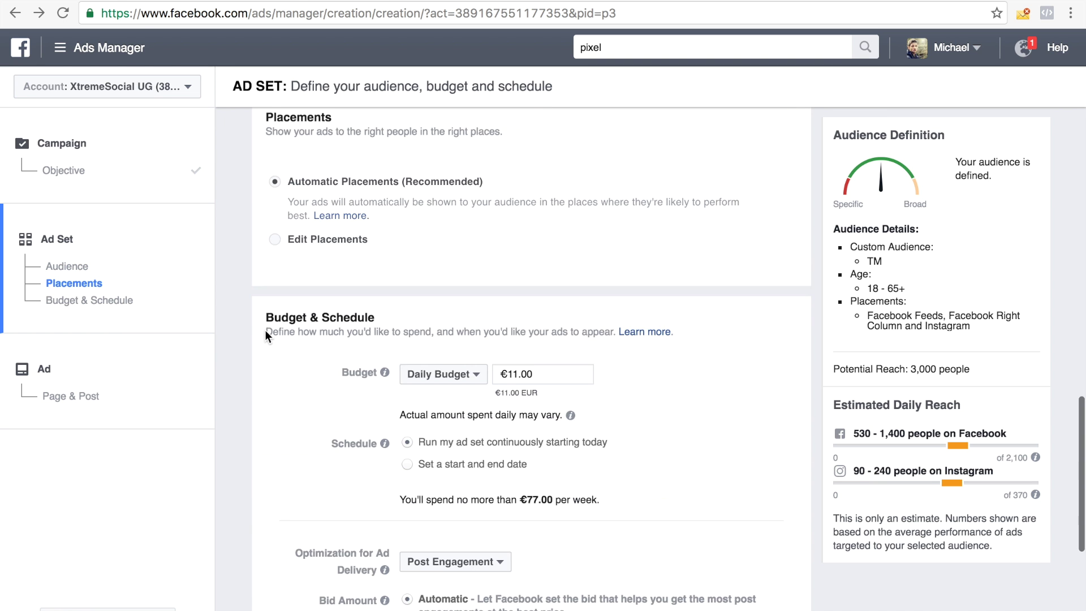
{"action": "scroll", "coordinate": [265, 331], "scroll_direction": "up", "scroll_amount": 14}
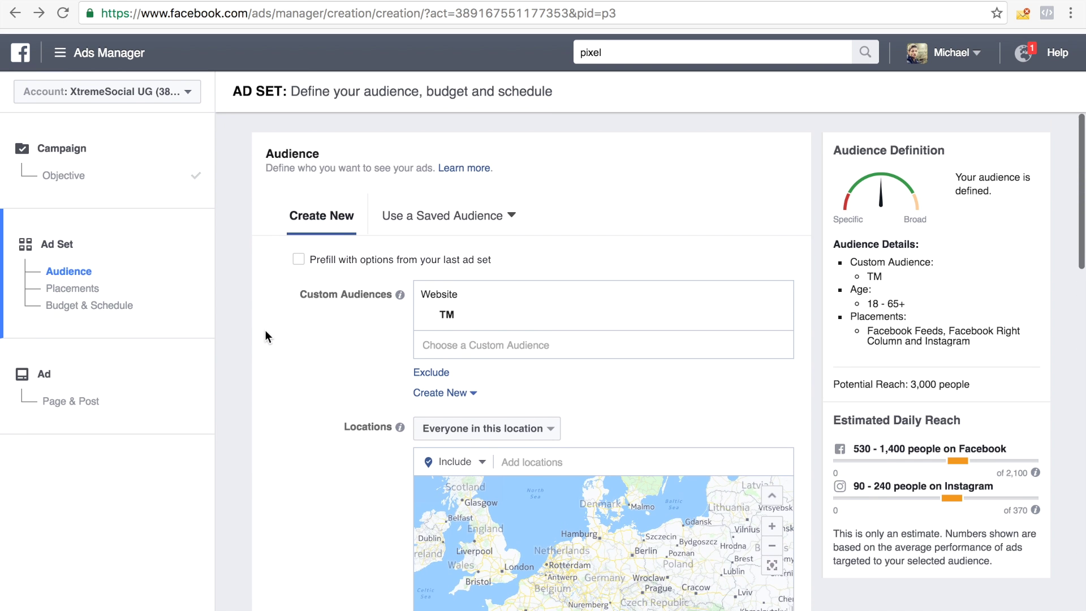